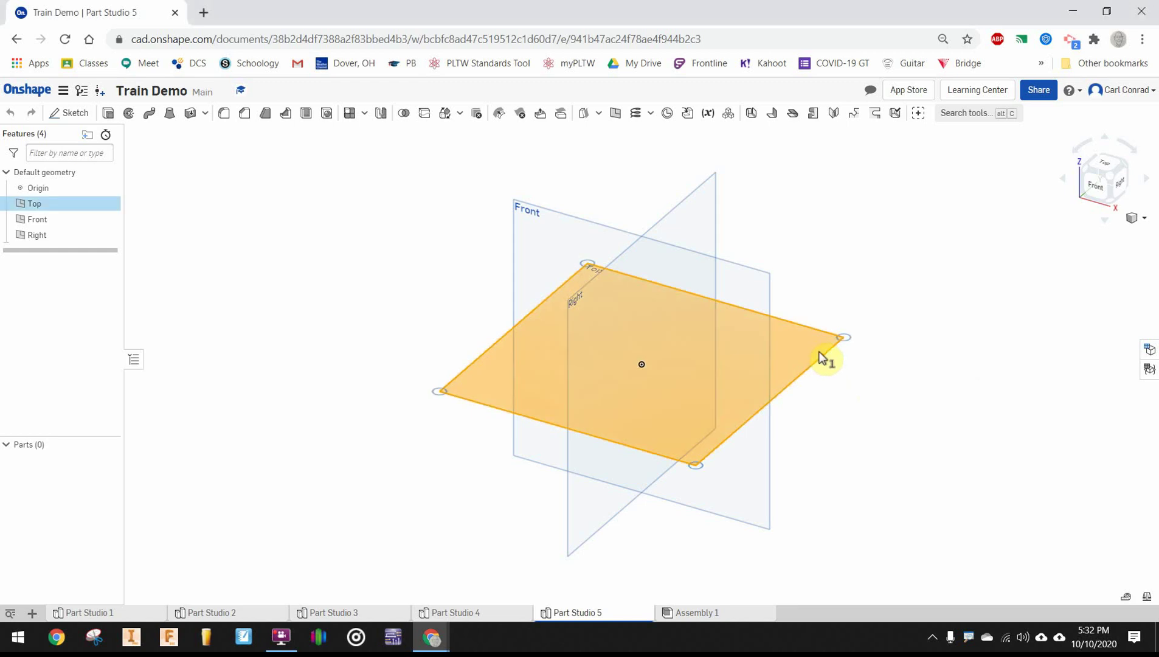
Sketch a closed five-sided house-shaped profile about 1.49 in wide on the Top plane, with its peak at the origin.
{"action": "left_click", "coordinate": [69, 116]}
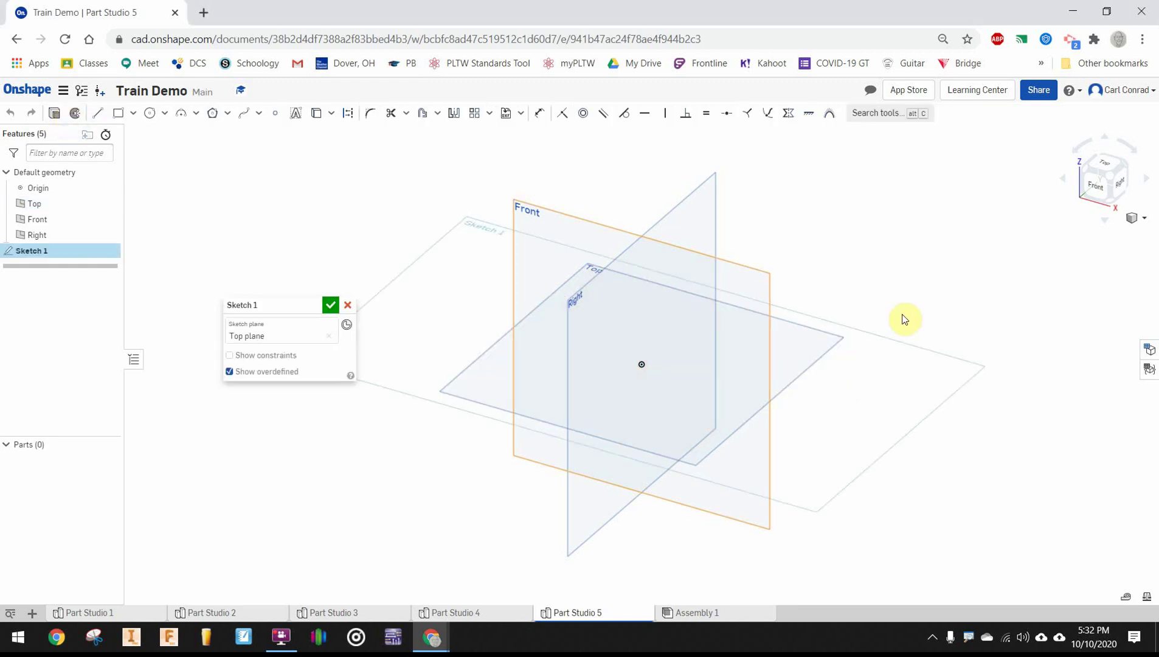
{"action": "left_click", "coordinate": [1100, 165]}
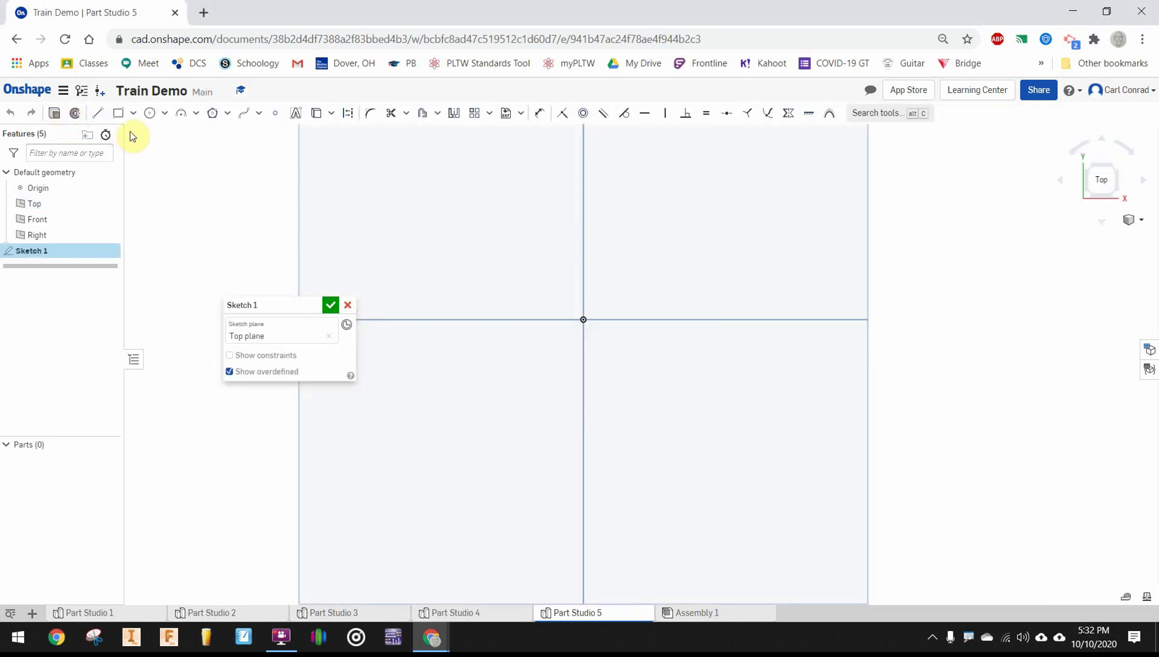
{"action": "left_click", "coordinate": [98, 115]}
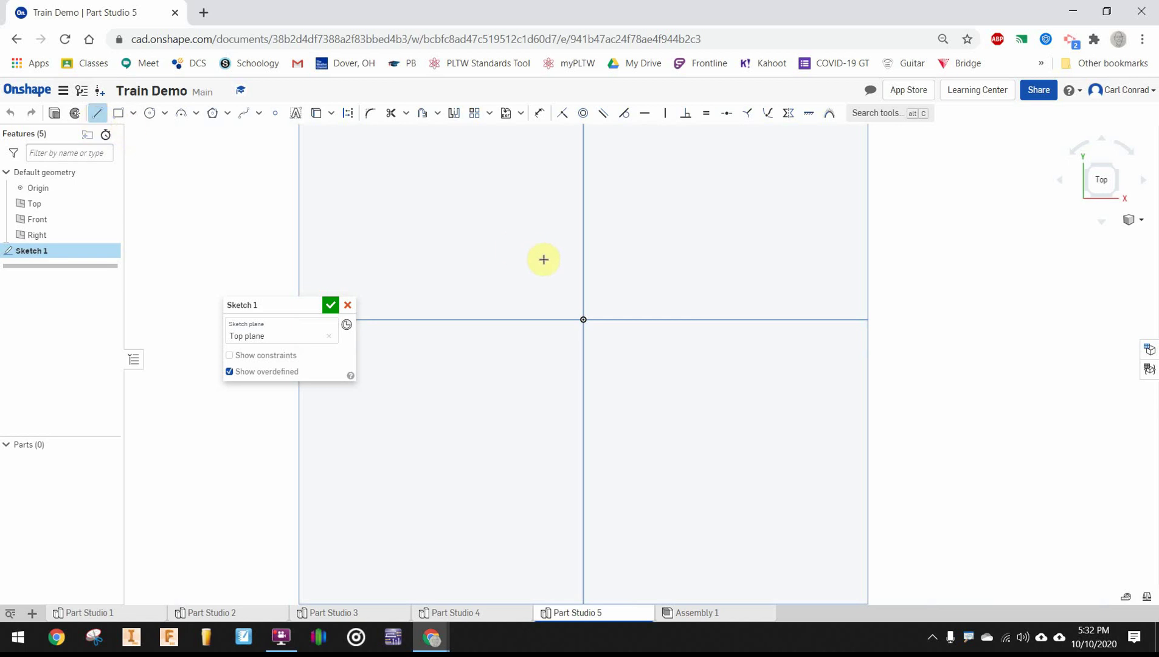
{"action": "left_click", "coordinate": [572, 329]}
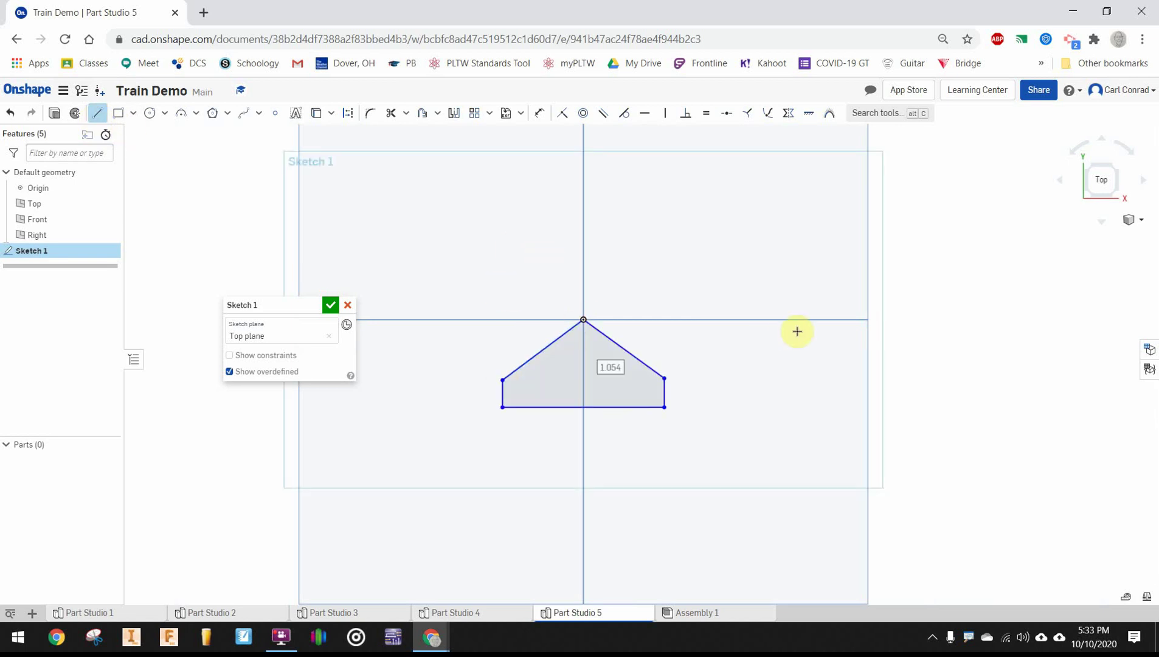
{"action": "key", "text": "Escape"}
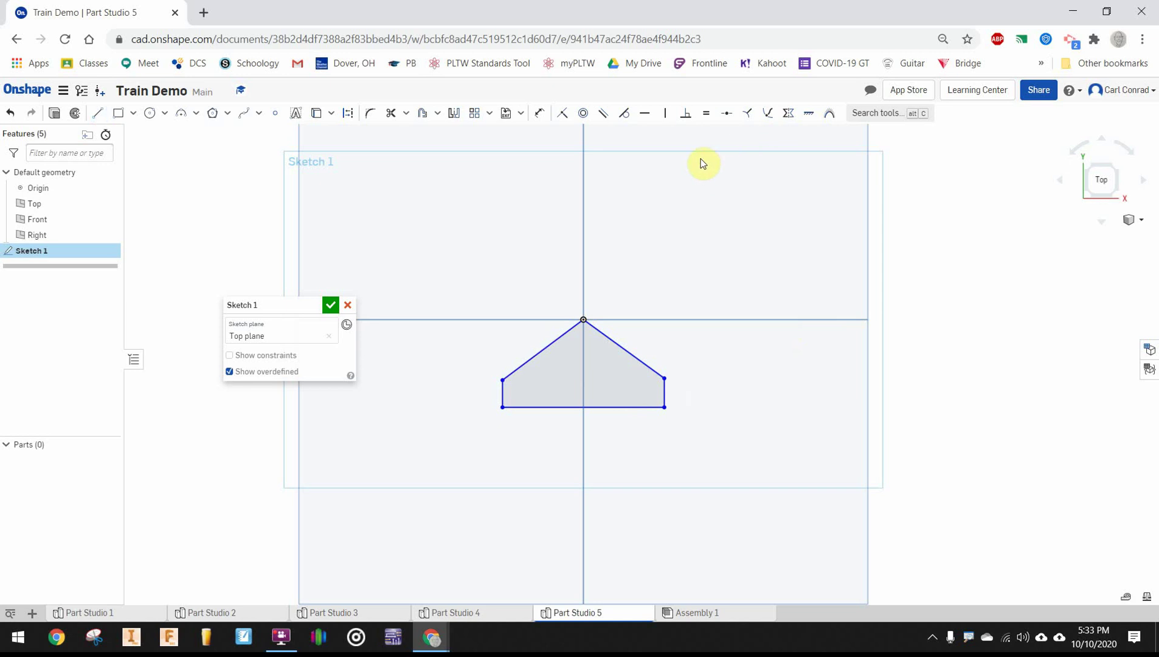
Dimension the profile's left vertical side to 0.25 in.
{"action": "key", "text": "d"}
{"action": "left_click", "coordinate": [502, 396]}
{"action": "left_click", "coordinate": [475, 399]}
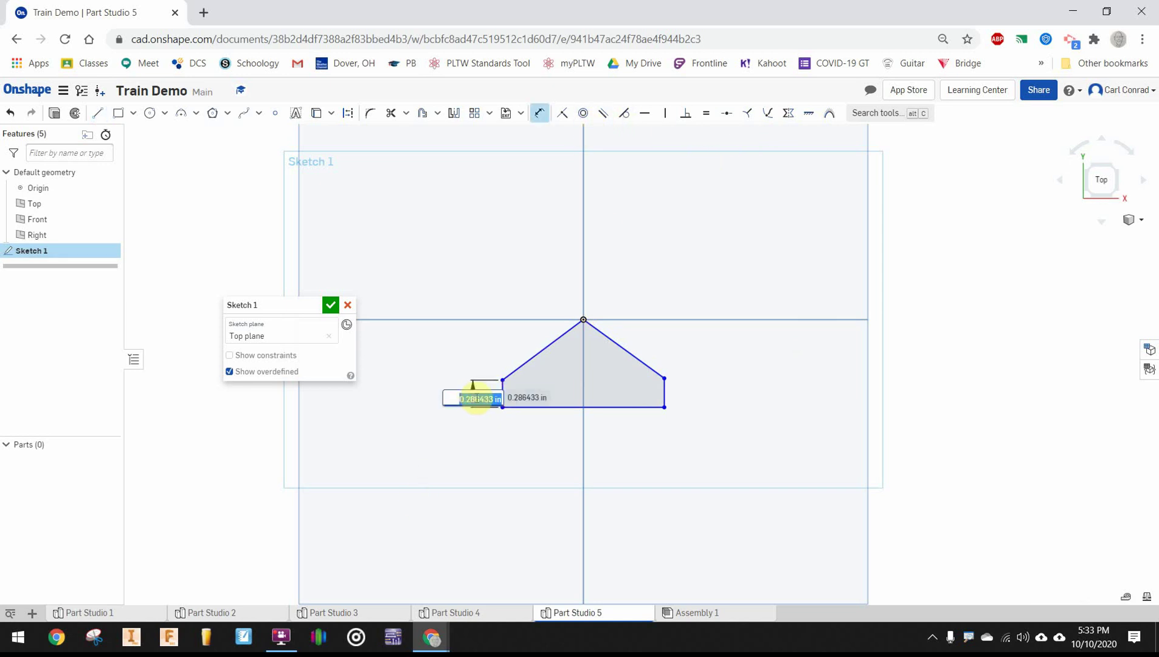
{"action": "key", "text": "BackSpace"}
{"action": "type", "text": ".25"}
{"action": "key", "text": "Return"}
{"action": "scroll", "coordinate": [691, 253], "scroll_direction": "down", "scroll_amount": 1}
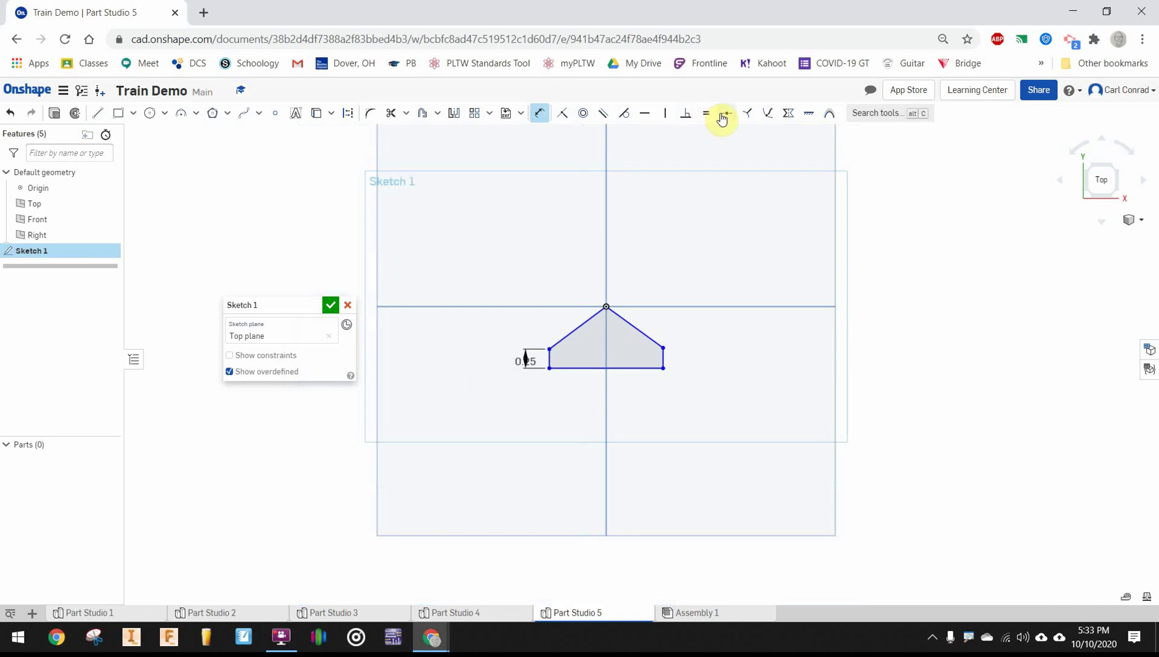
Make the profile's right vertical side equal in length to the left vertical side.
{"action": "left_click", "coordinate": [706, 113]}
{"action": "scroll", "coordinate": [566, 358], "scroll_direction": "up", "scroll_amount": 2}
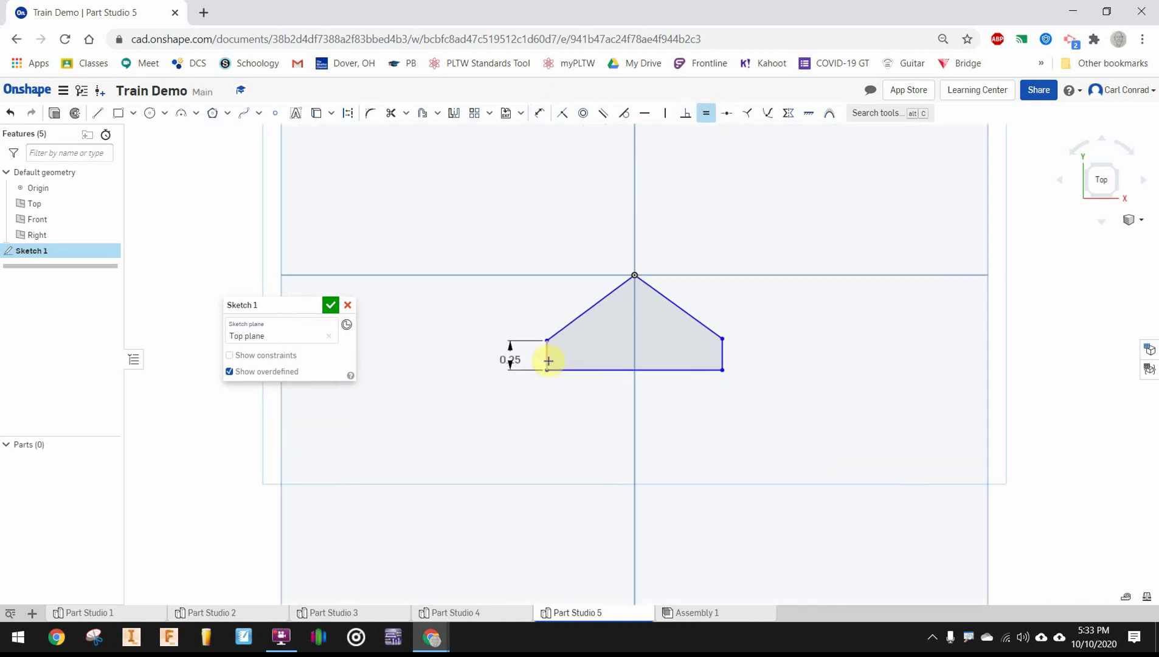
{"action": "left_click", "coordinate": [547, 359]}
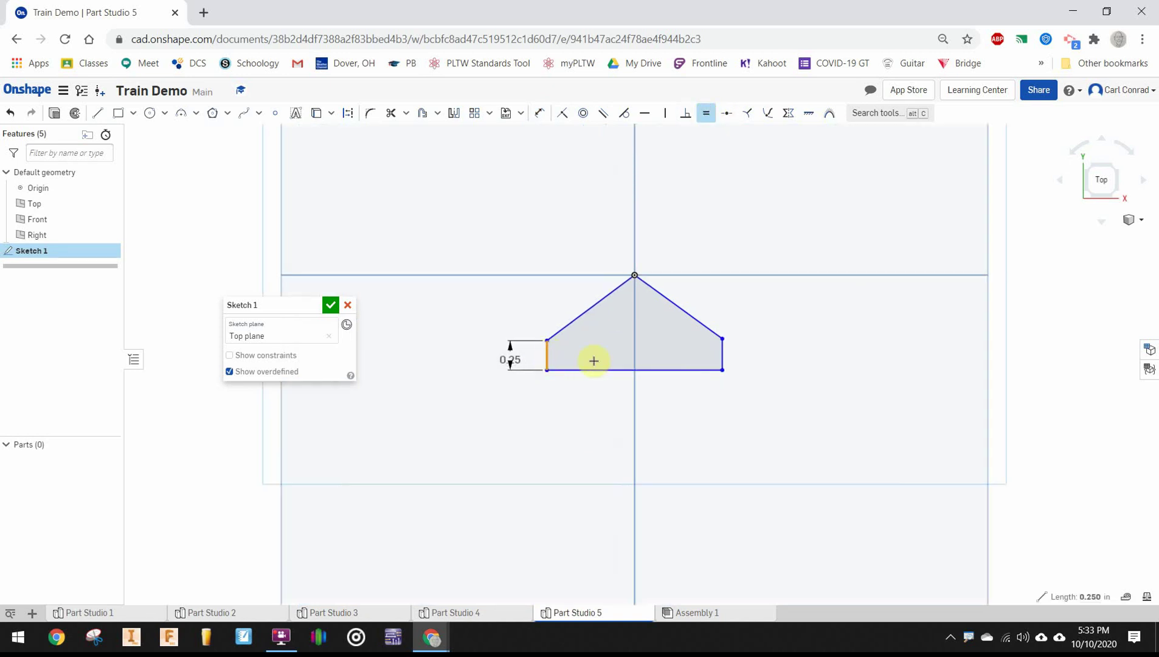
{"action": "left_click", "coordinate": [723, 355]}
Dimension the profile's horizontal base edge to 1.8 in.
{"action": "key", "text": "d"}
{"action": "left_click", "coordinate": [633, 369]}
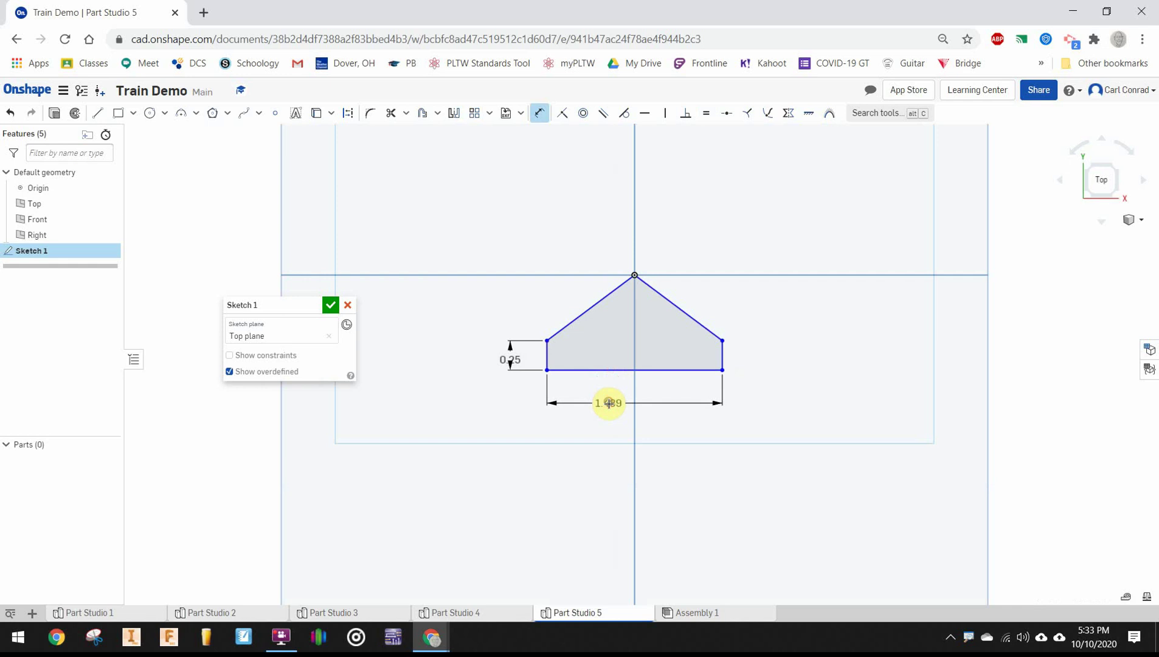
{"action": "left_click", "coordinate": [604, 404]}
{"action": "type", "text": "1"}
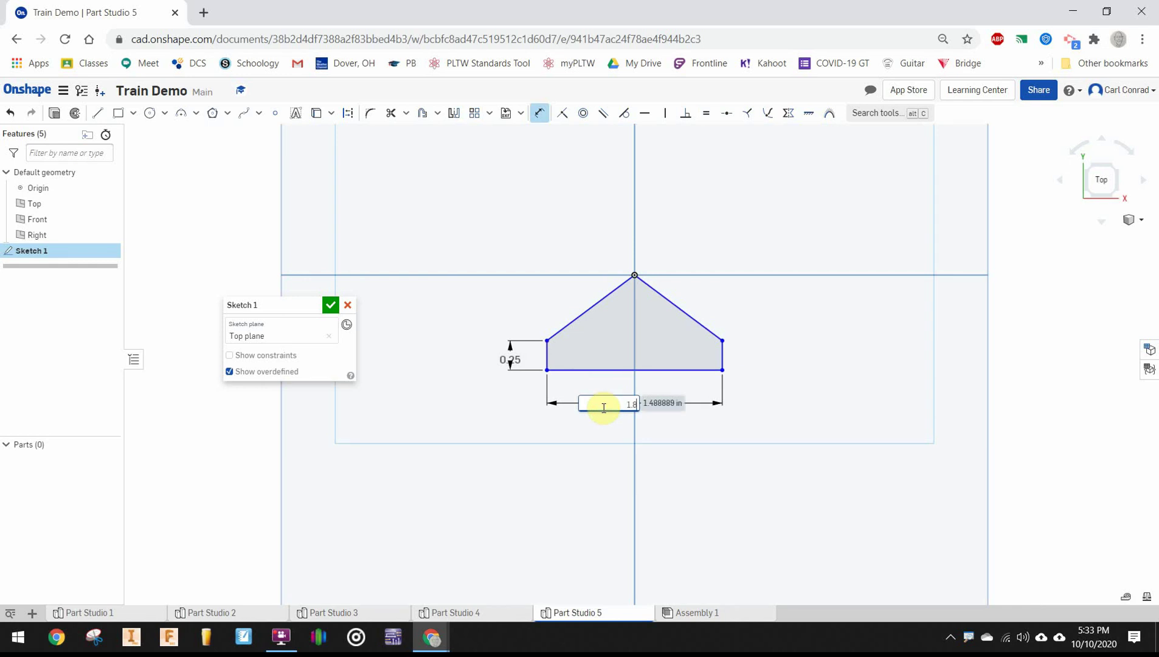
{"action": "type", "text": ".8"}
{"action": "key", "text": "Return"}
Set the vertical distance from the base edge to the peak at the origin to 1 in.
{"action": "left_click", "coordinate": [622, 369]}
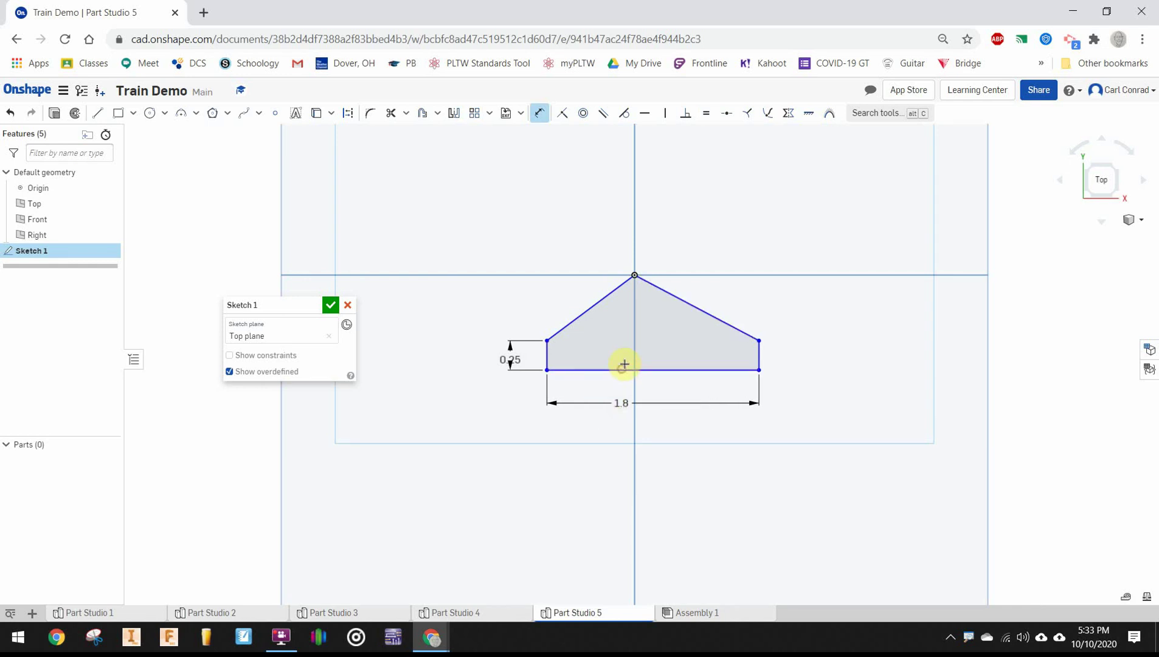
{"action": "left_click", "coordinate": [635, 276]}
{"action": "left_click", "coordinate": [481, 284]}
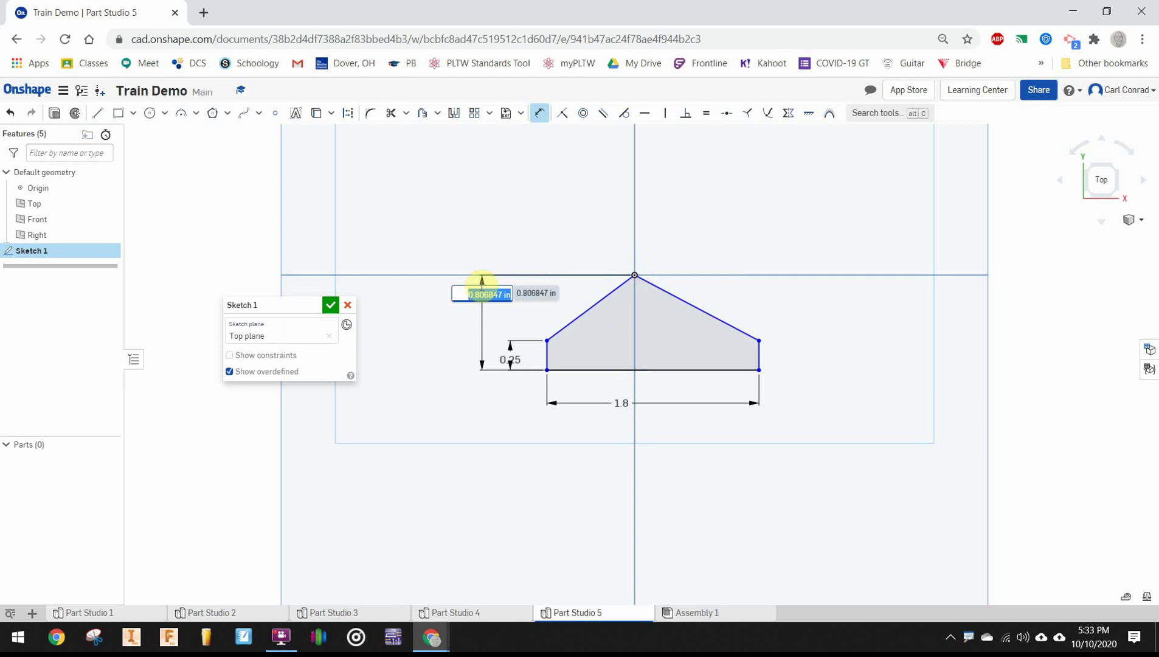
{"action": "type", "text": "1"}
{"action": "key", "text": "Return"}
Make the profile's two sloped edges equal in length and finish the sketch.
{"action": "key", "text": "e"}
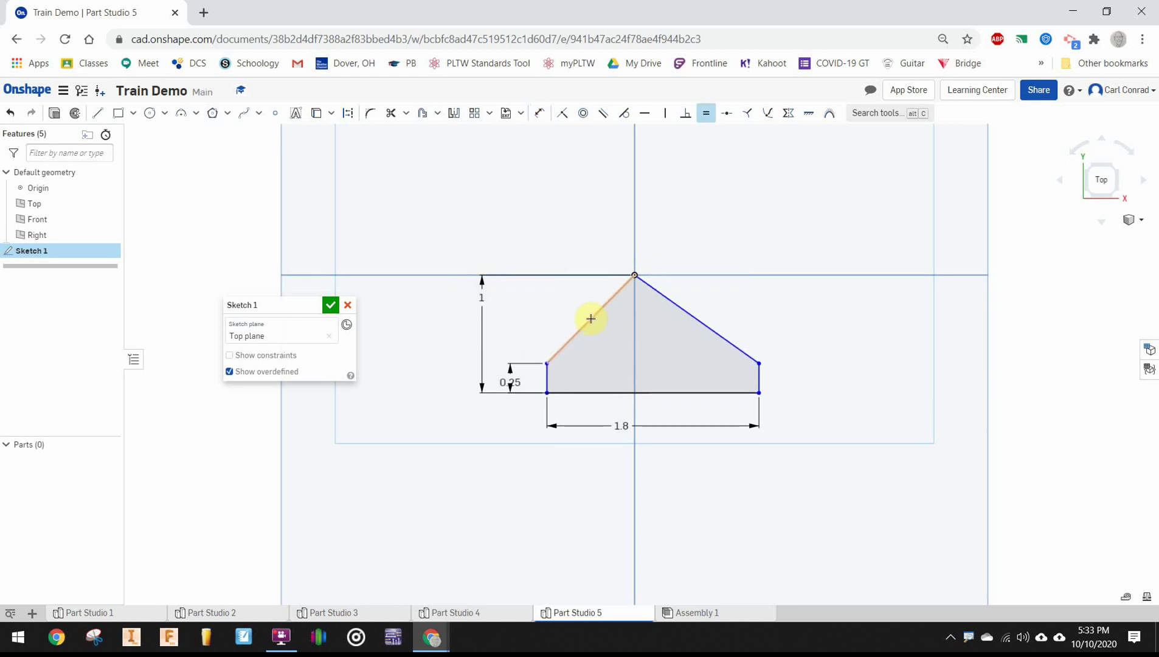
{"action": "left_click", "coordinate": [591, 320]}
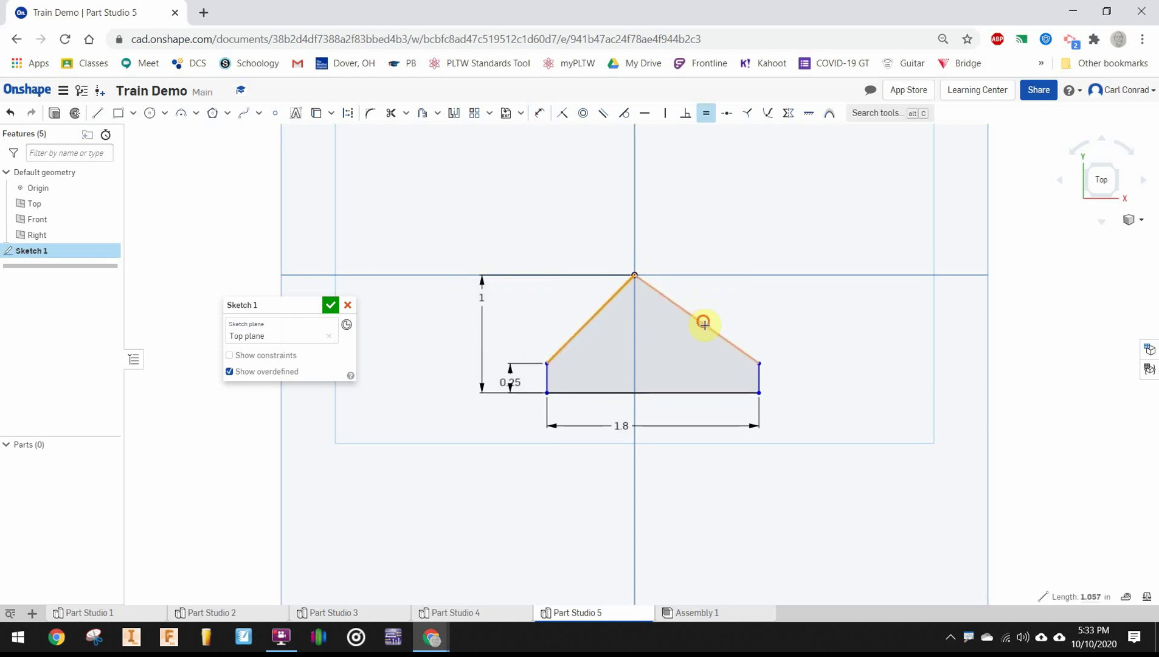
{"action": "left_click", "coordinate": [699, 320]}
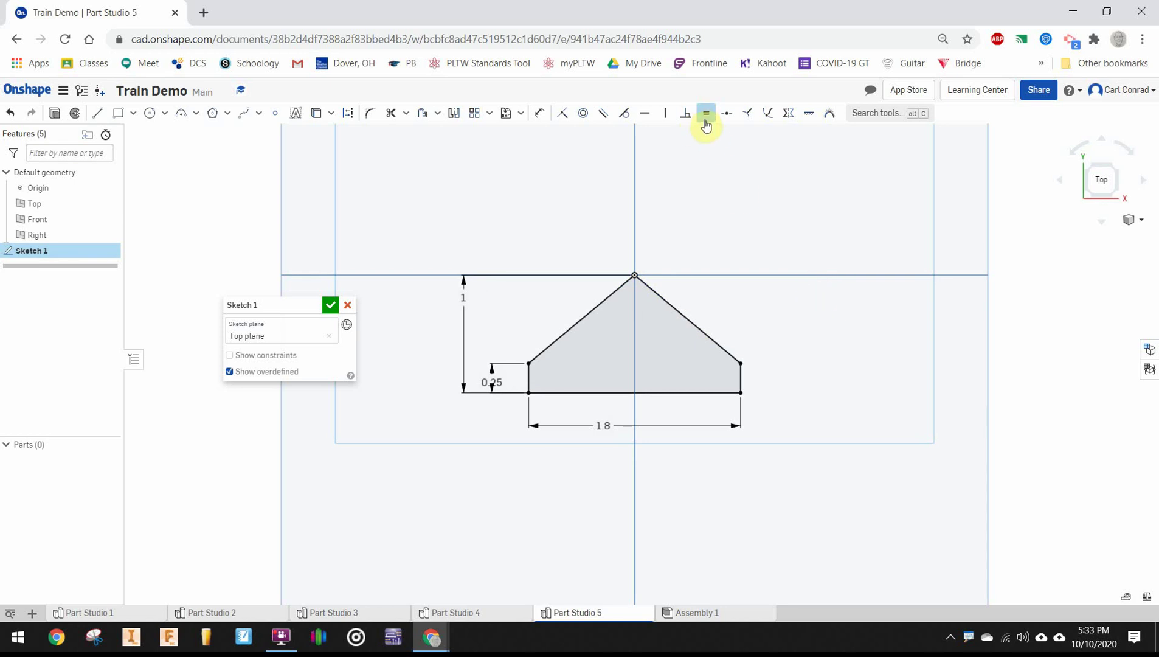
{"action": "scroll", "coordinate": [672, 358], "scroll_direction": "down", "scroll_amount": 2}
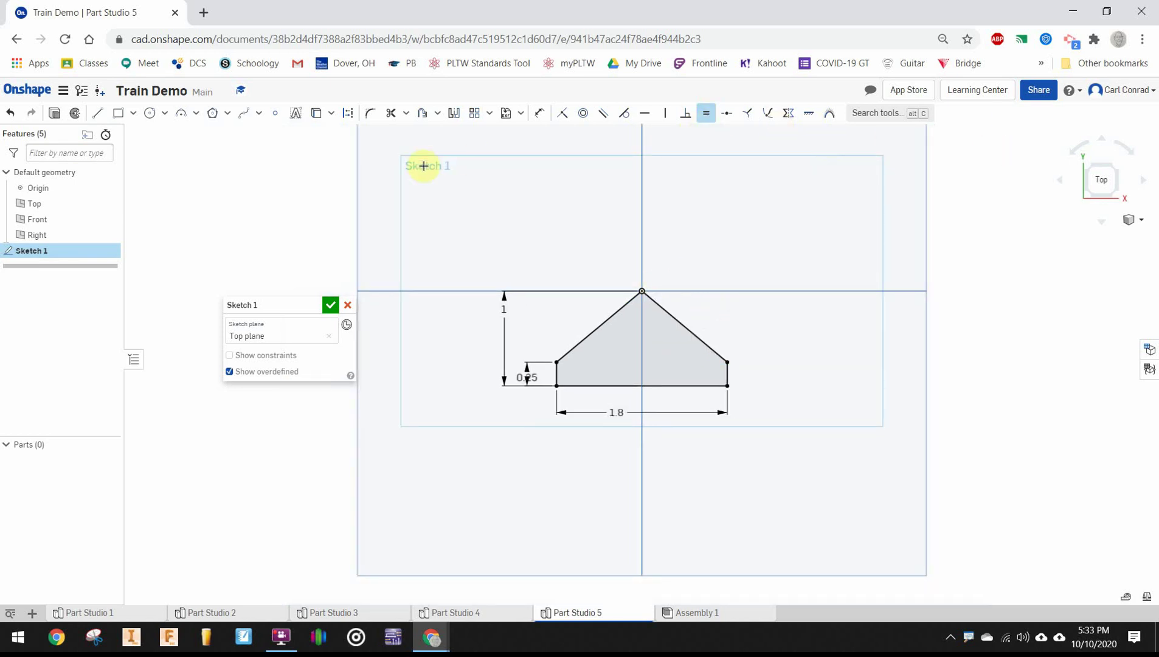
{"action": "left_click", "coordinate": [329, 305]}
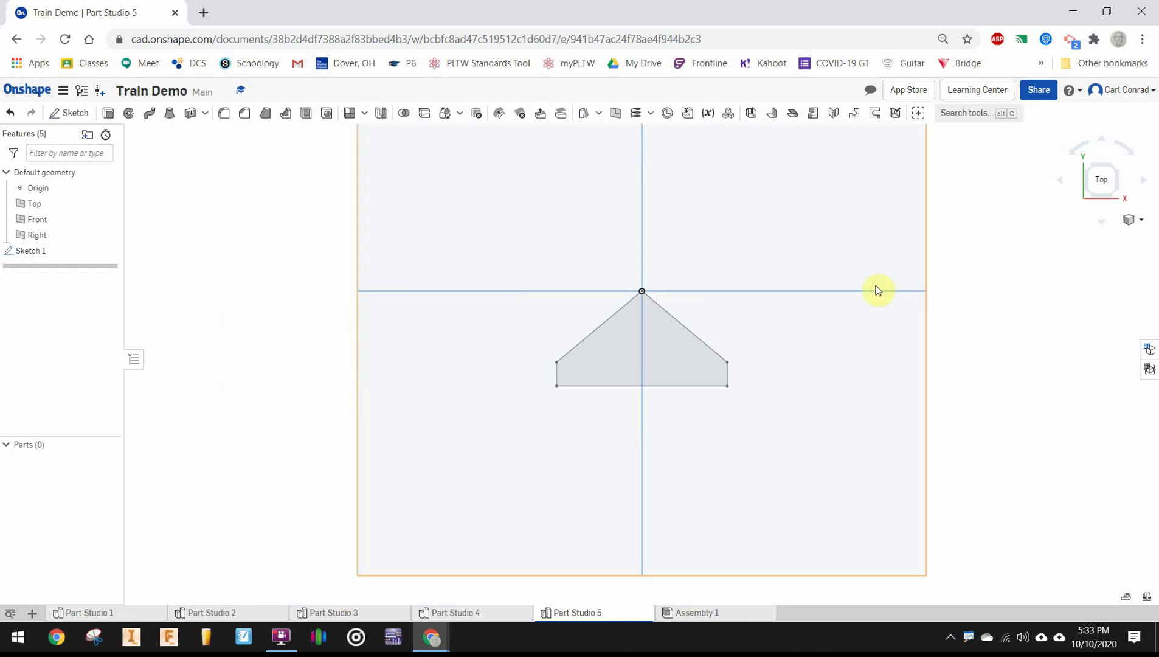
Create a construction plane offset 0.75 in above the Top plane.
{"action": "right_click_drag", "start_coordinate": [491, 373], "coordinate": [667, 291]}
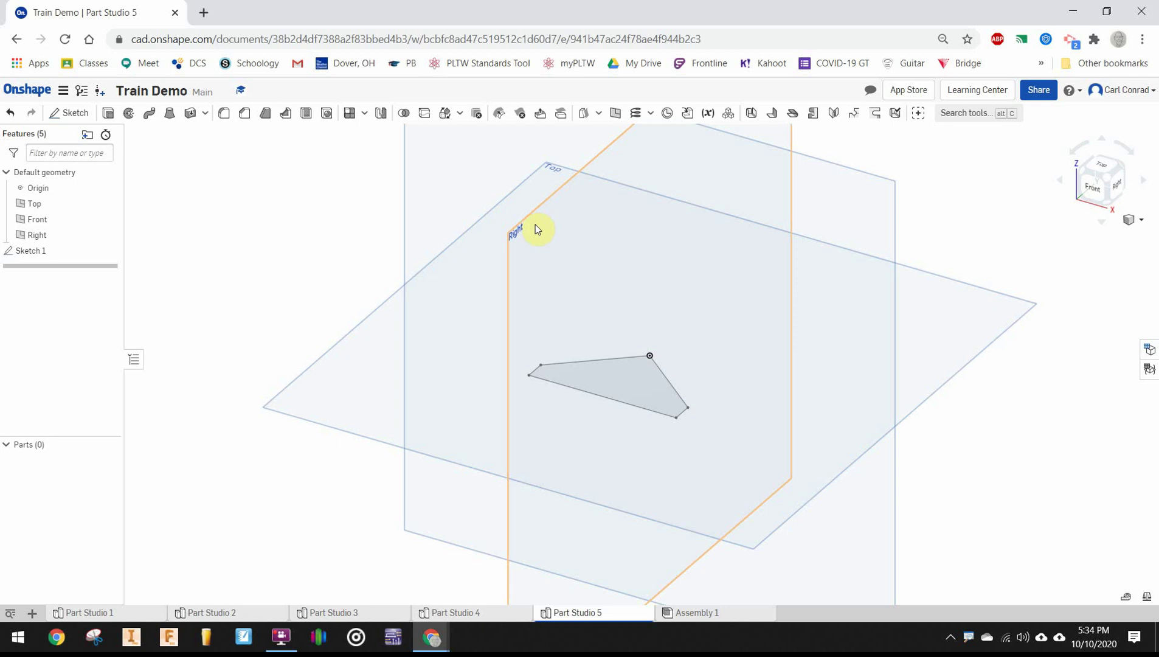
{"action": "left_click", "coordinate": [616, 119]}
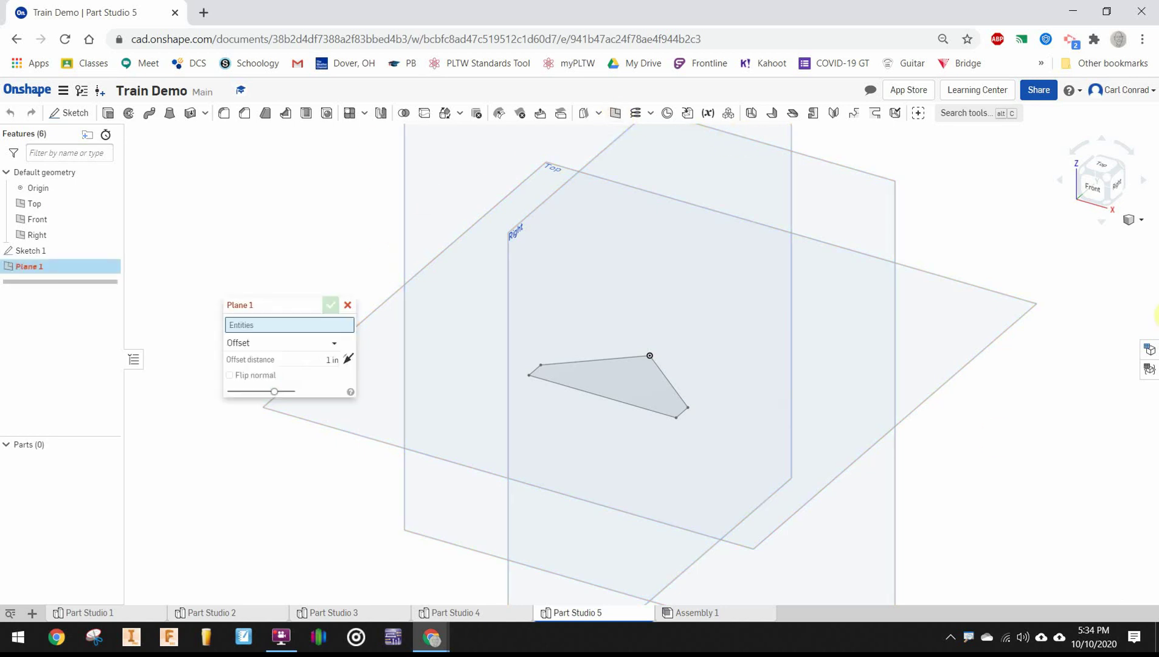
{"action": "left_click", "coordinate": [333, 359]}
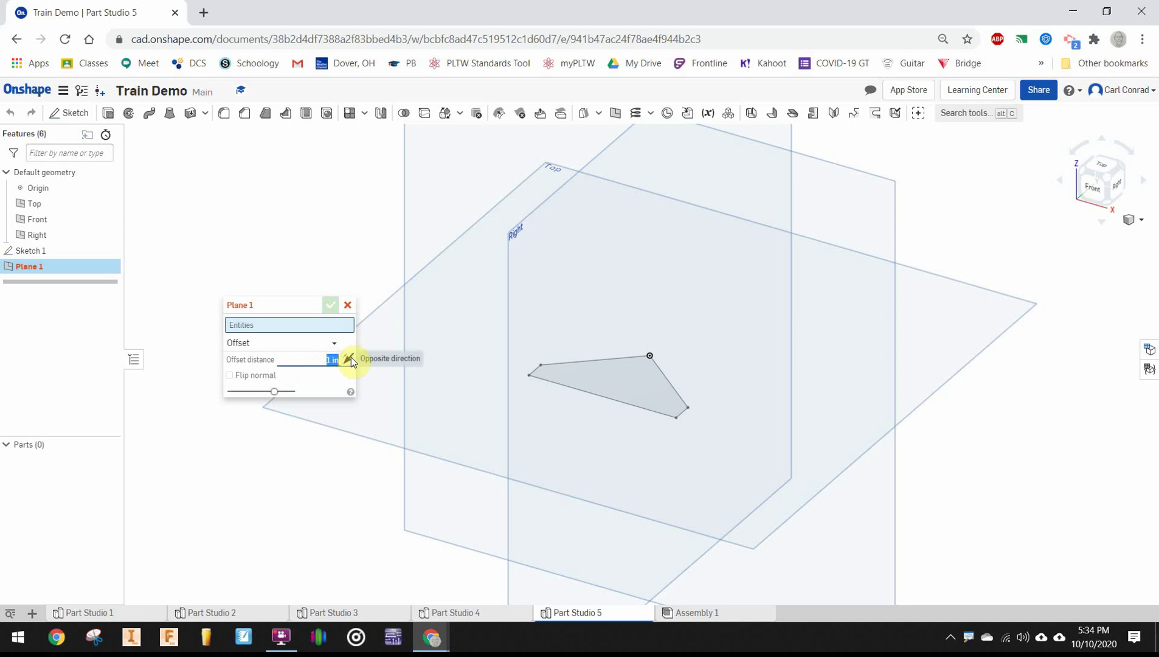
{"action": "left_click", "coordinate": [949, 388]}
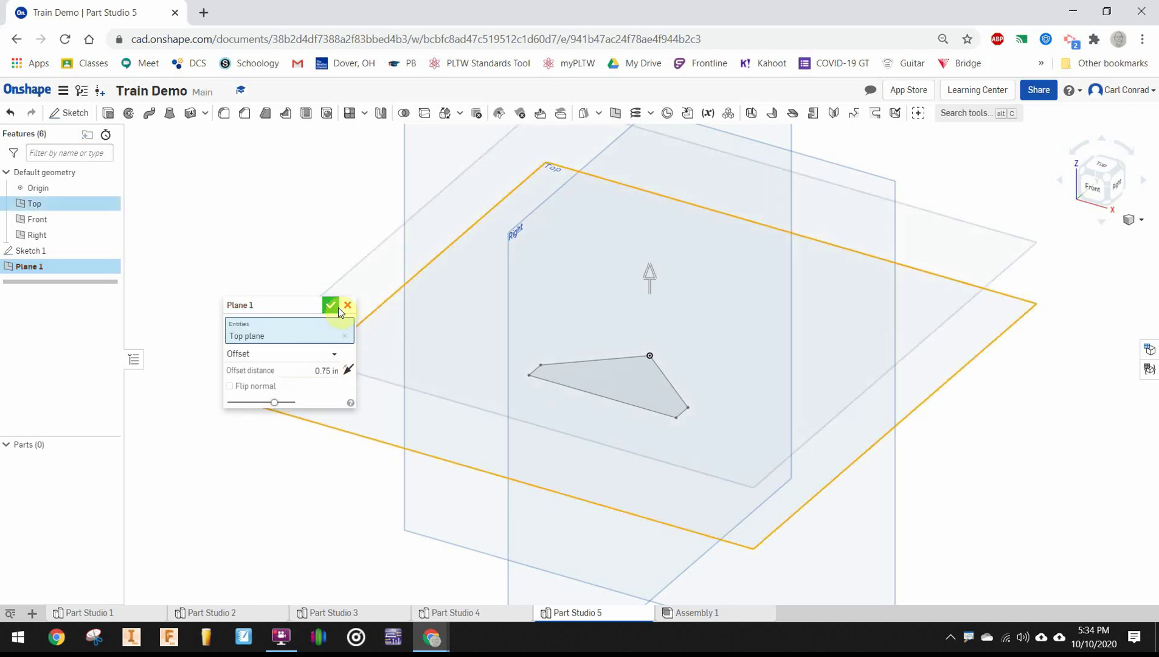
{"action": "left_click", "coordinate": [330, 305]}
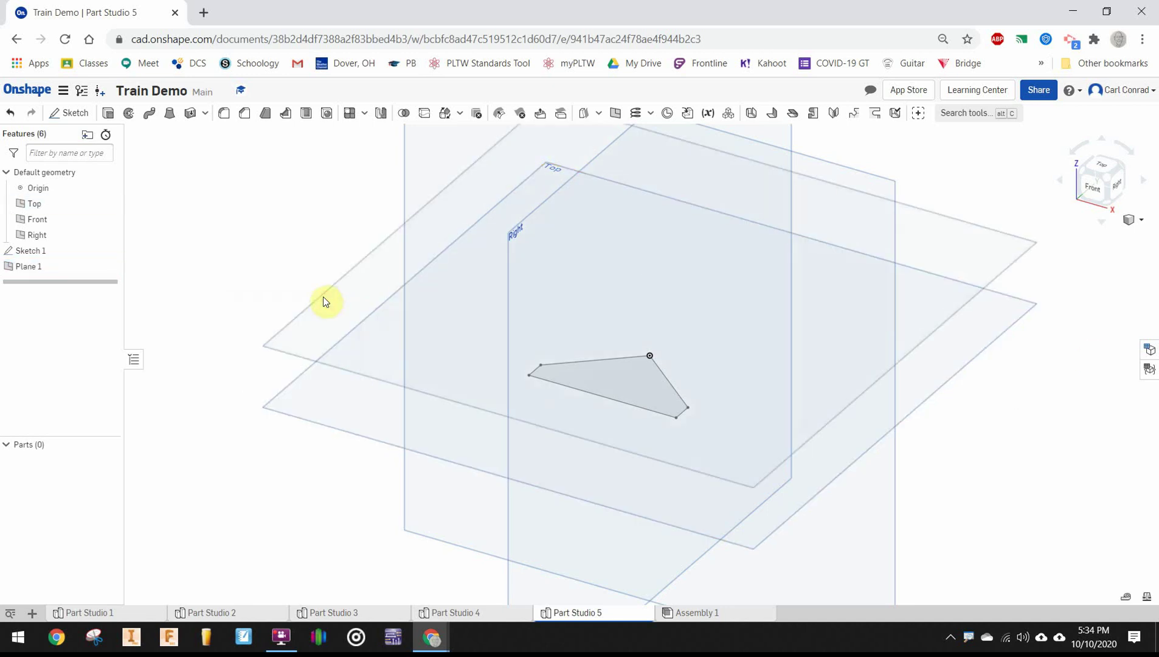
On the offset plane, sketch a smaller closed house-shaped profile about 1.05 in wide inside the first outline, its peak directly below the origin.
{"action": "left_click", "coordinate": [60, 113]}
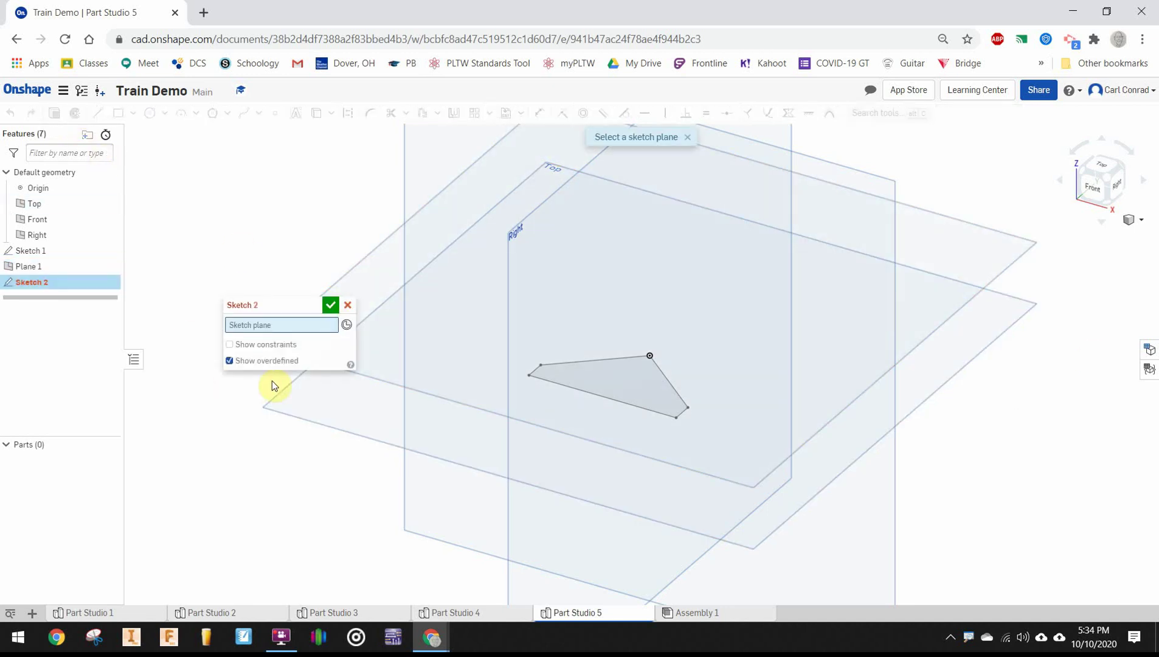
{"action": "left_click", "coordinate": [361, 264]}
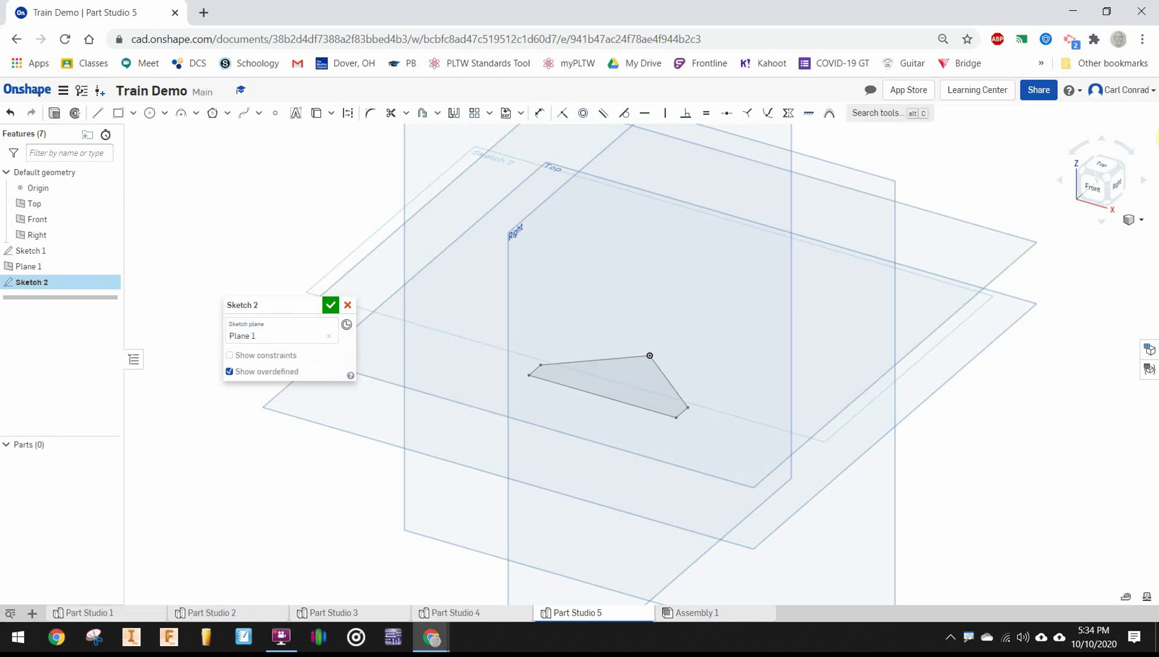
{"action": "left_click", "coordinate": [1106, 169]}
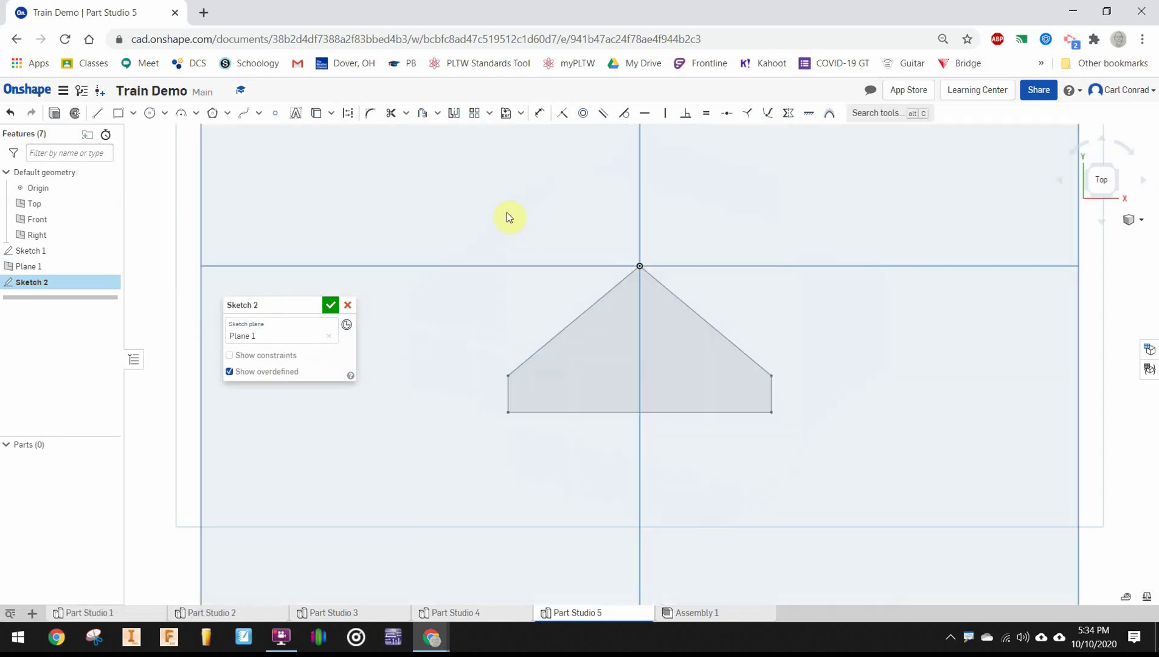
{"action": "left_click", "coordinate": [97, 114]}
{"action": "left_click", "coordinate": [640, 312]}
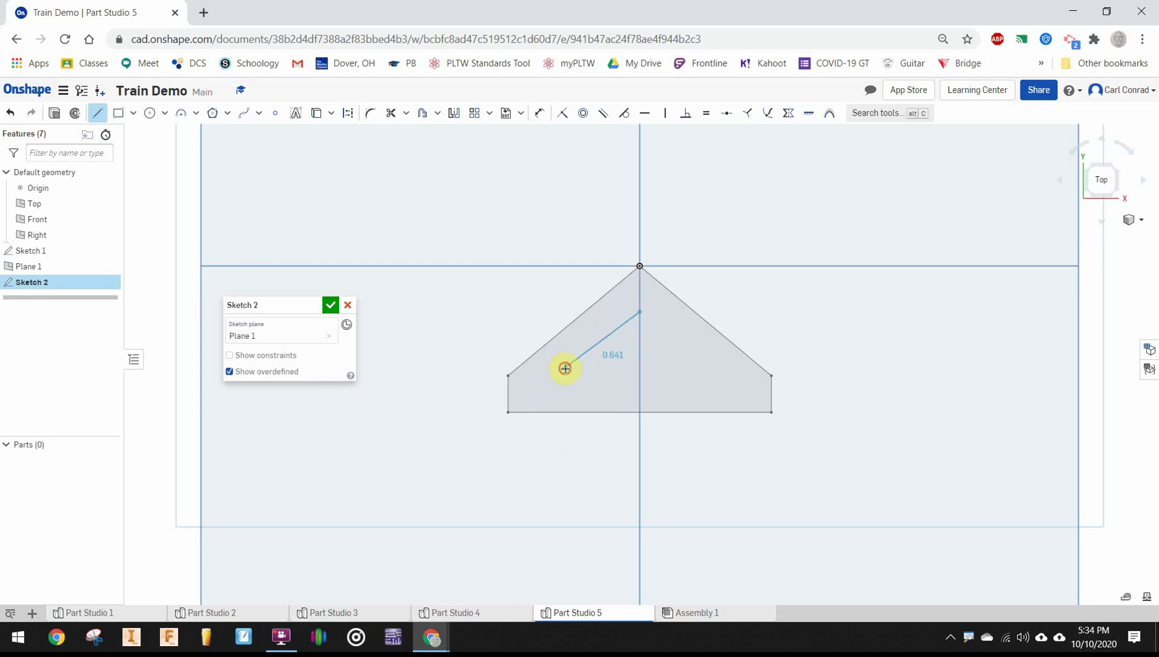
{"action": "left_click", "coordinate": [565, 368]}
{"action": "left_click", "coordinate": [566, 401]}
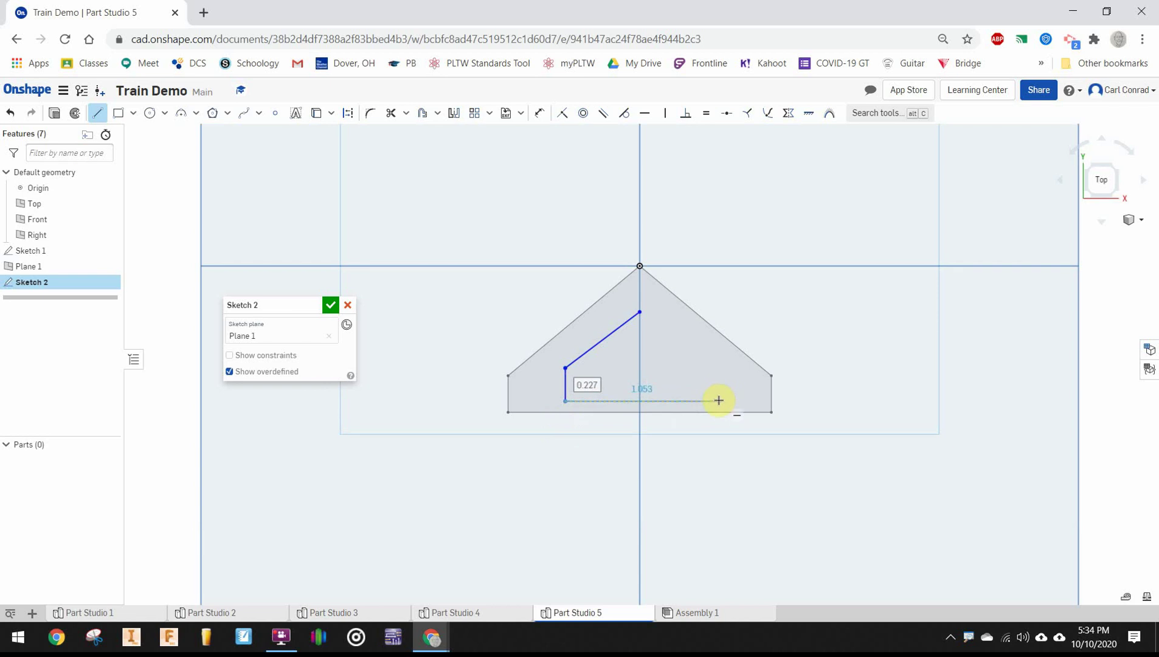
{"action": "left_click", "coordinate": [719, 401]}
{"action": "left_click", "coordinate": [719, 371]}
{"action": "left_click", "coordinate": [640, 312]}
{"action": "key", "text": "Escape"}
Constrain the smaller profile's base coincident with the larger profile's base, and make its vertical sides equal to the larger profile's vertical sides.
{"action": "left_click", "coordinate": [664, 401]}
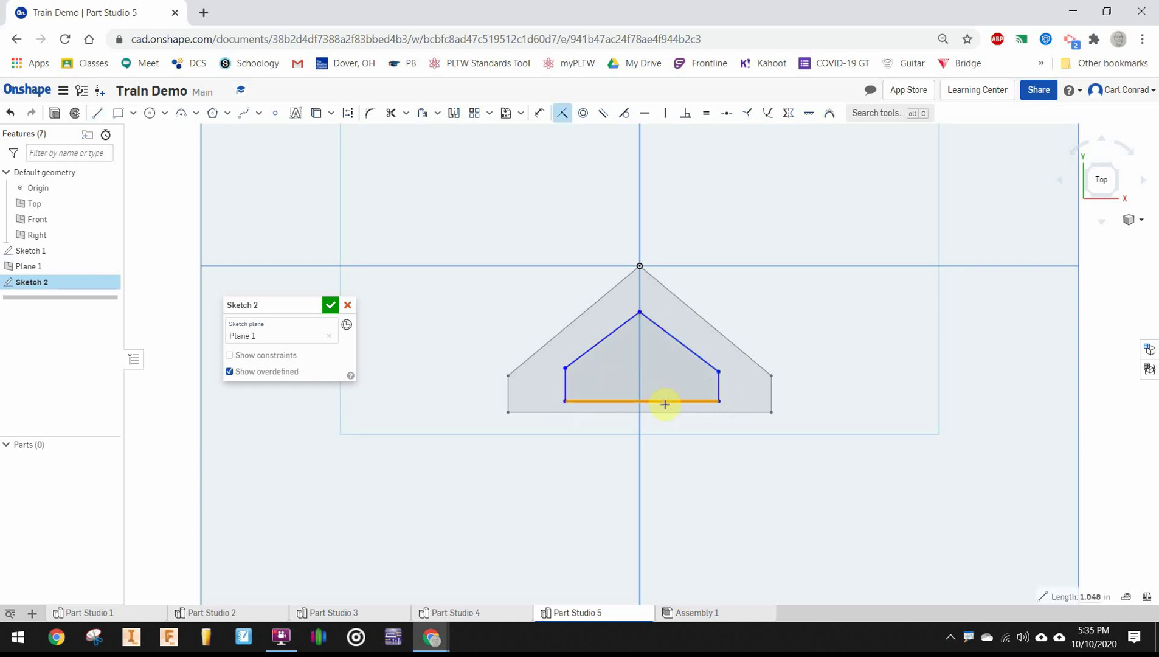
{"action": "left_click", "coordinate": [655, 412]}
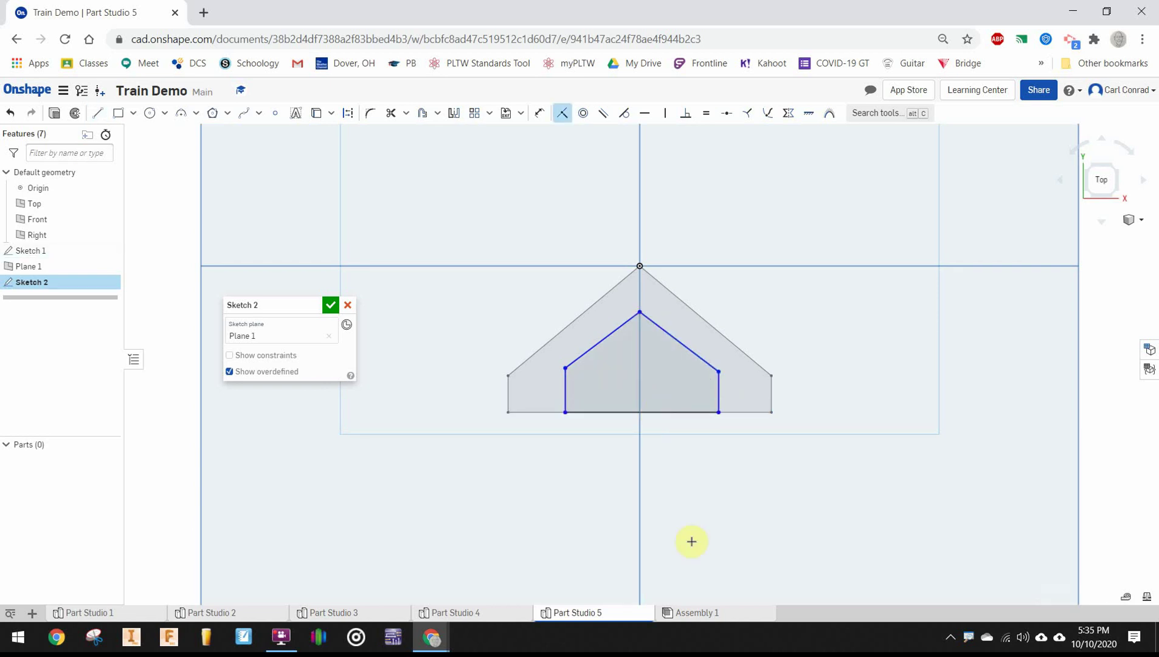
{"action": "left_click", "coordinate": [706, 113]}
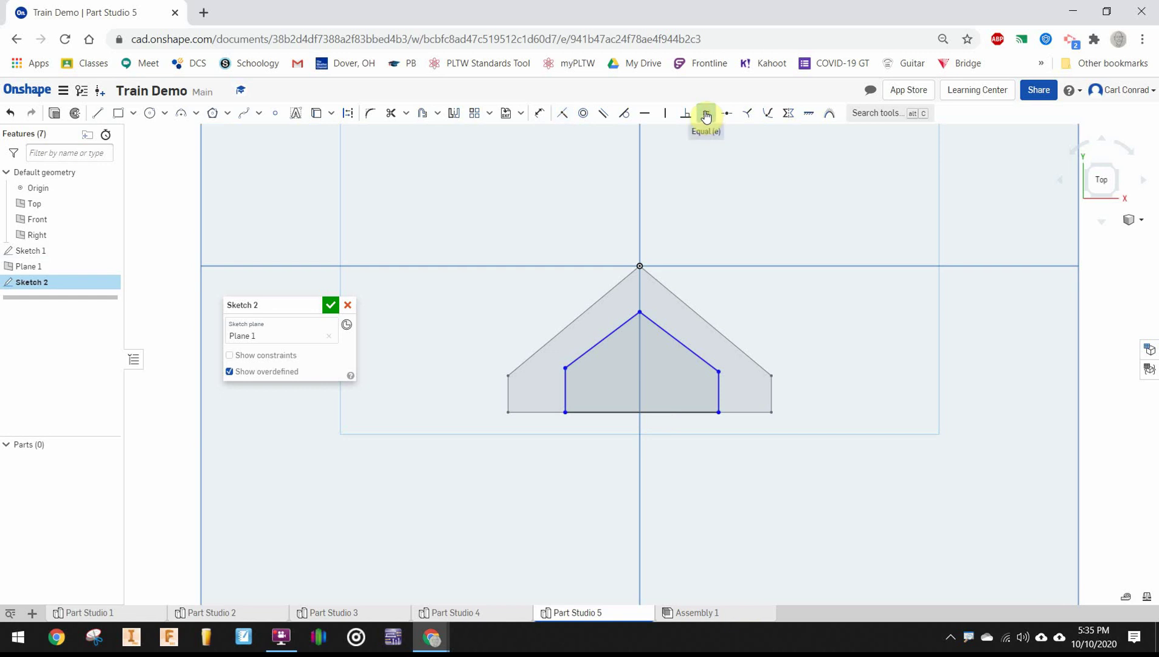
{"action": "left_click", "coordinate": [717, 390]}
{"action": "left_click", "coordinate": [772, 393]}
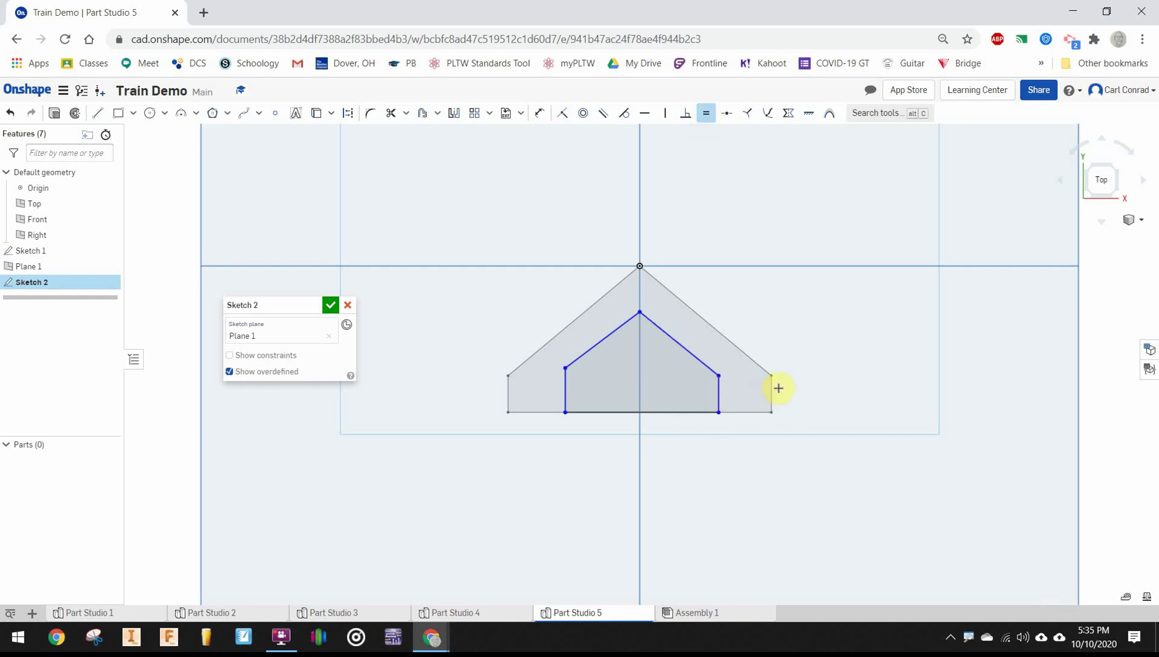
{"action": "left_click", "coordinate": [565, 382]}
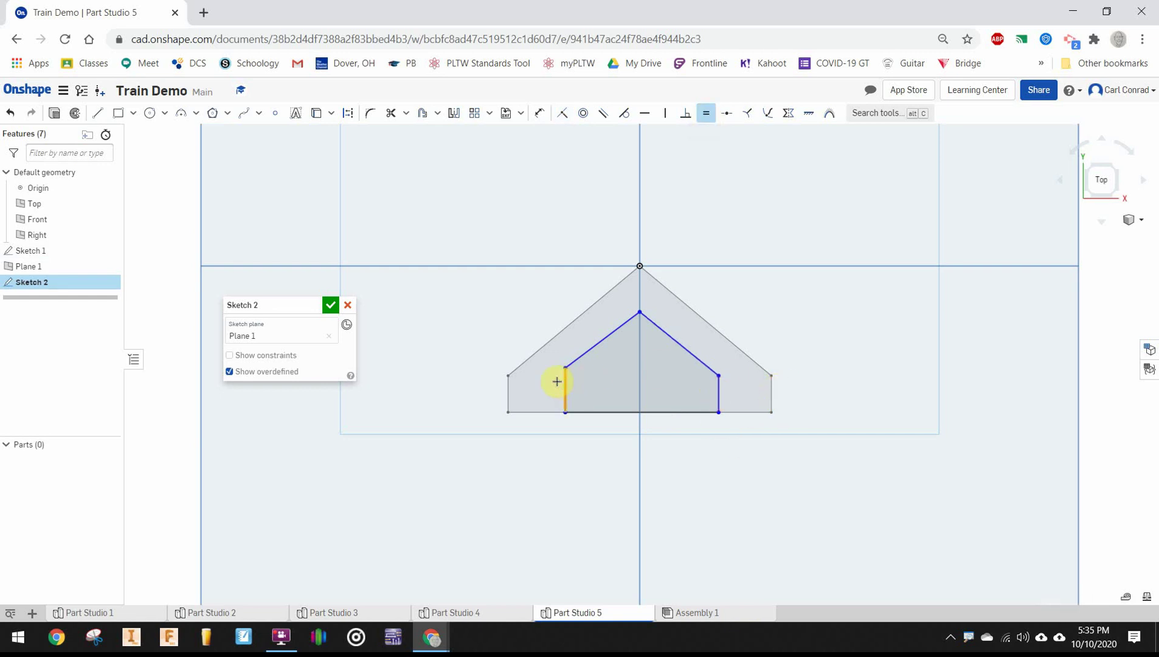
{"action": "left_click", "coordinate": [507, 387]}
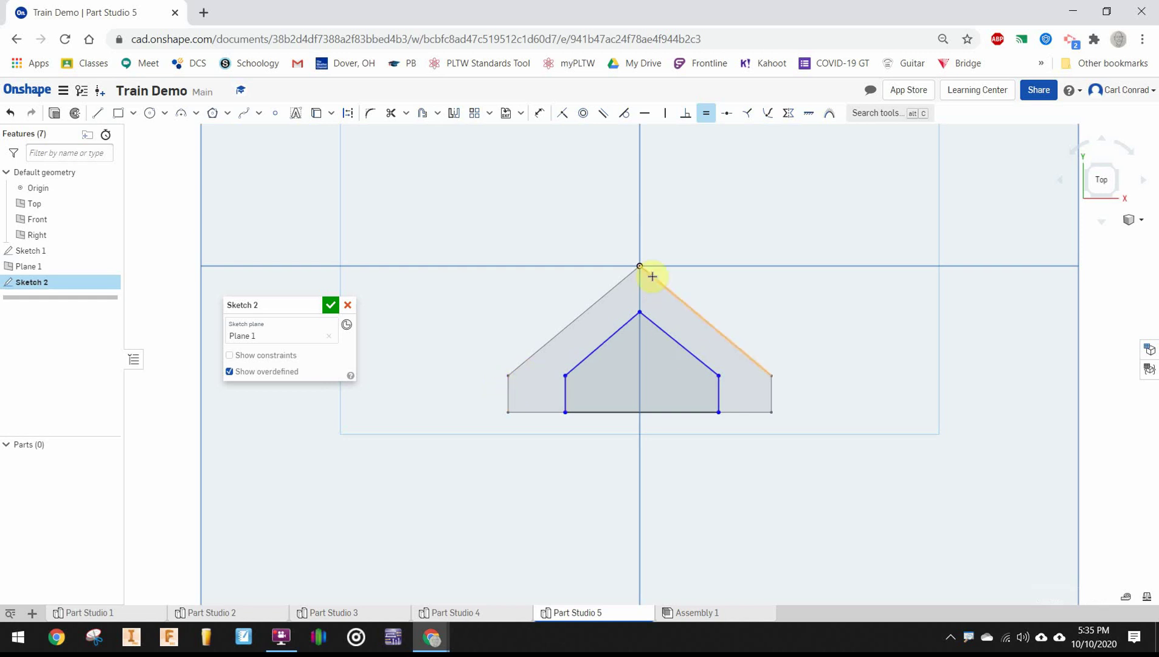
Make the smaller profile's two sloped edges equal and dimension the width between its vertical sides as 1.2 in.
{"action": "left_click", "coordinate": [586, 355]}
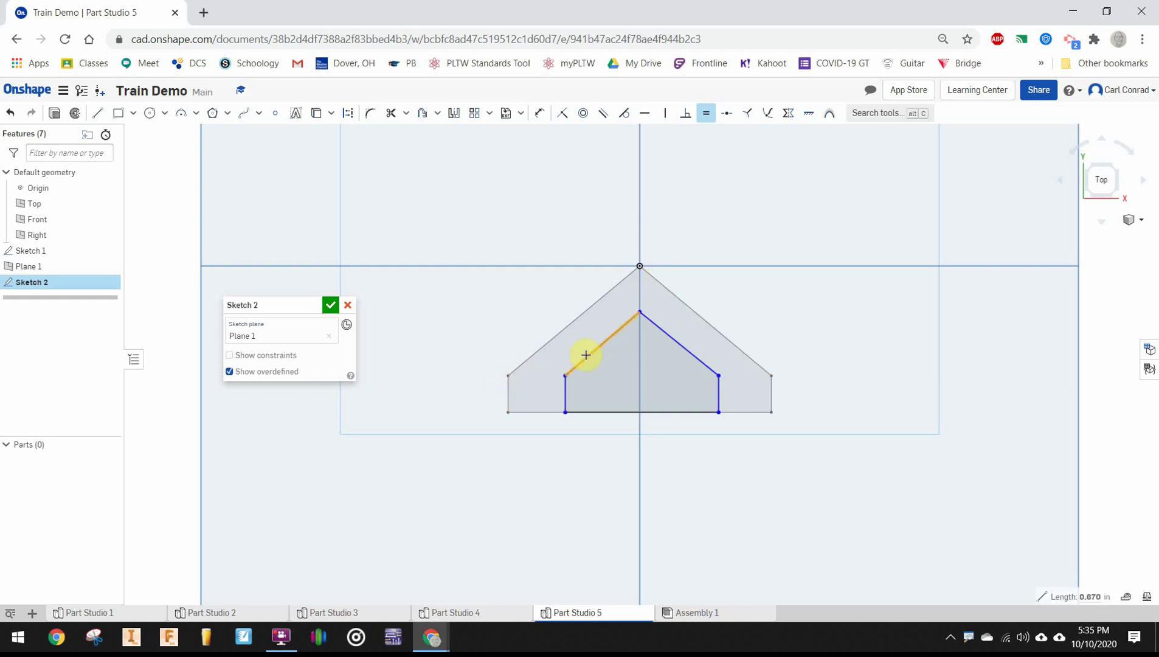
{"action": "left_click", "coordinate": [672, 337]}
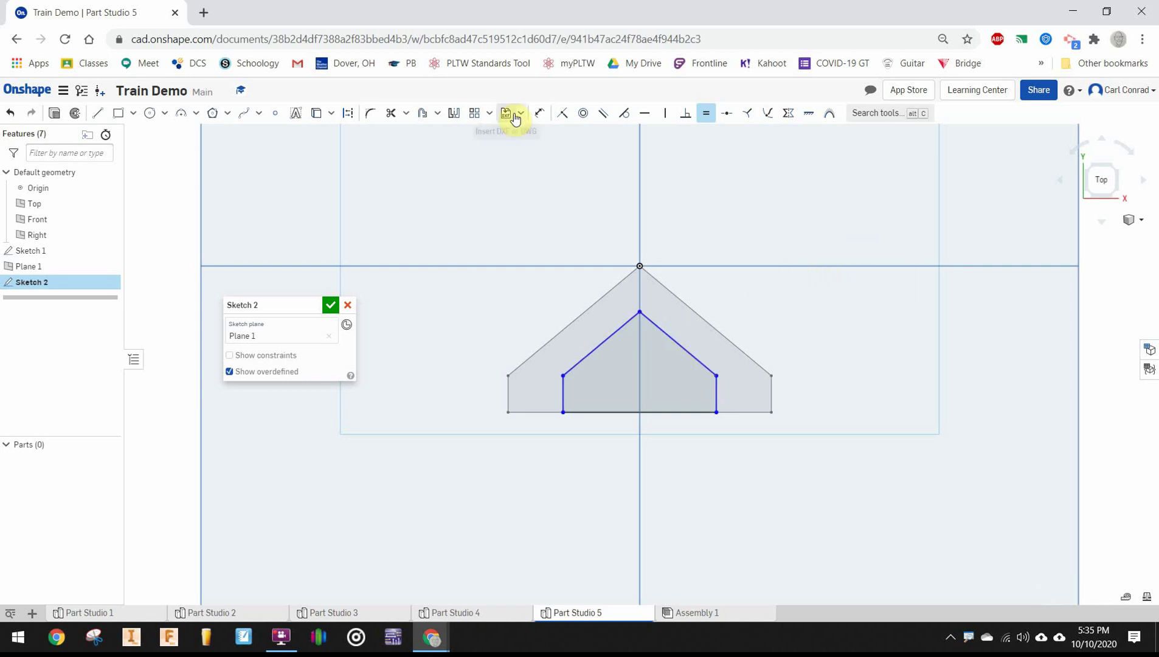
{"action": "left_click", "coordinate": [539, 113]}
{"action": "left_click", "coordinate": [564, 392]}
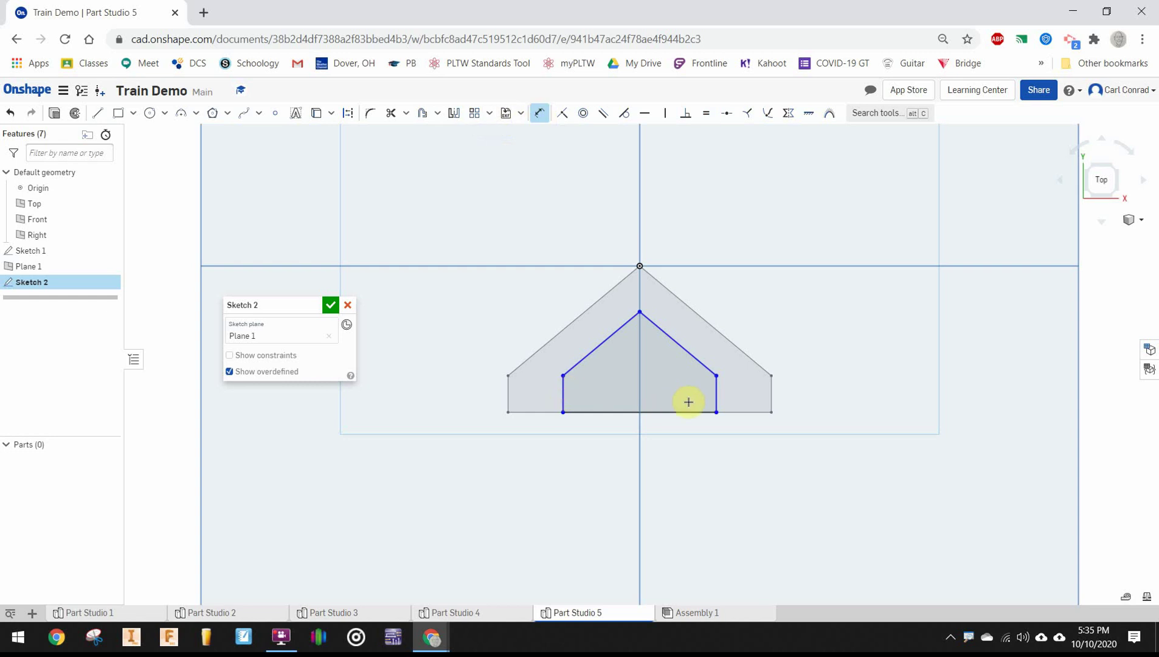
{"action": "left_click", "coordinate": [717, 396]}
{"action": "left_click", "coordinate": [681, 444]}
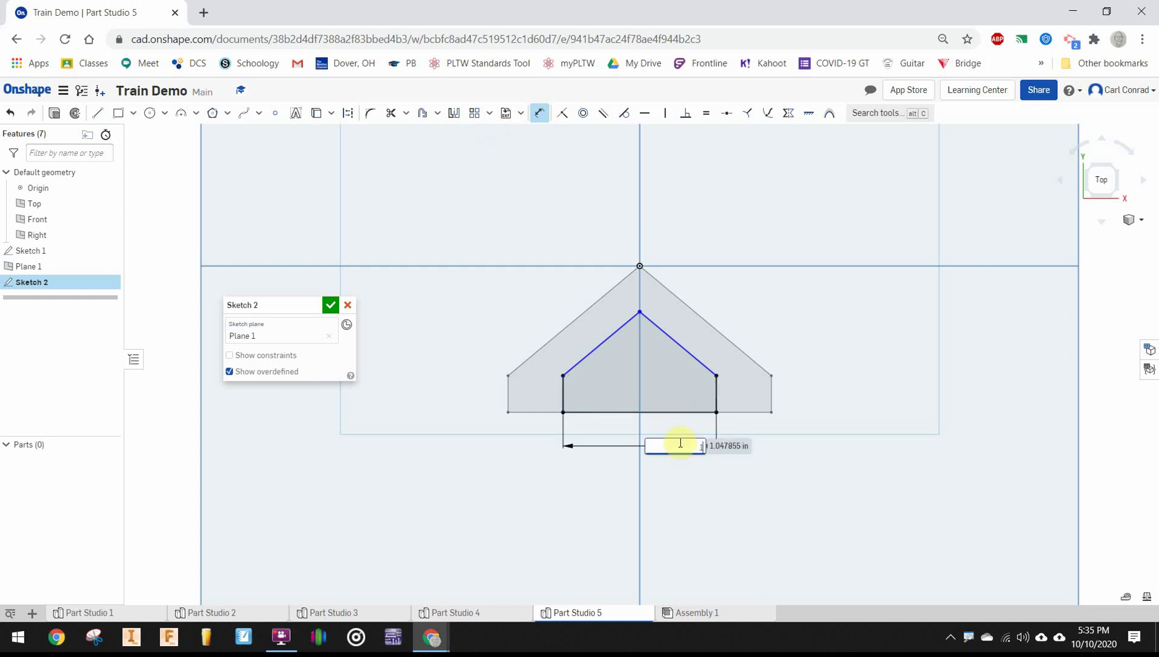
{"action": "type", "text": "1.2"}
{"action": "key", "text": "Return"}
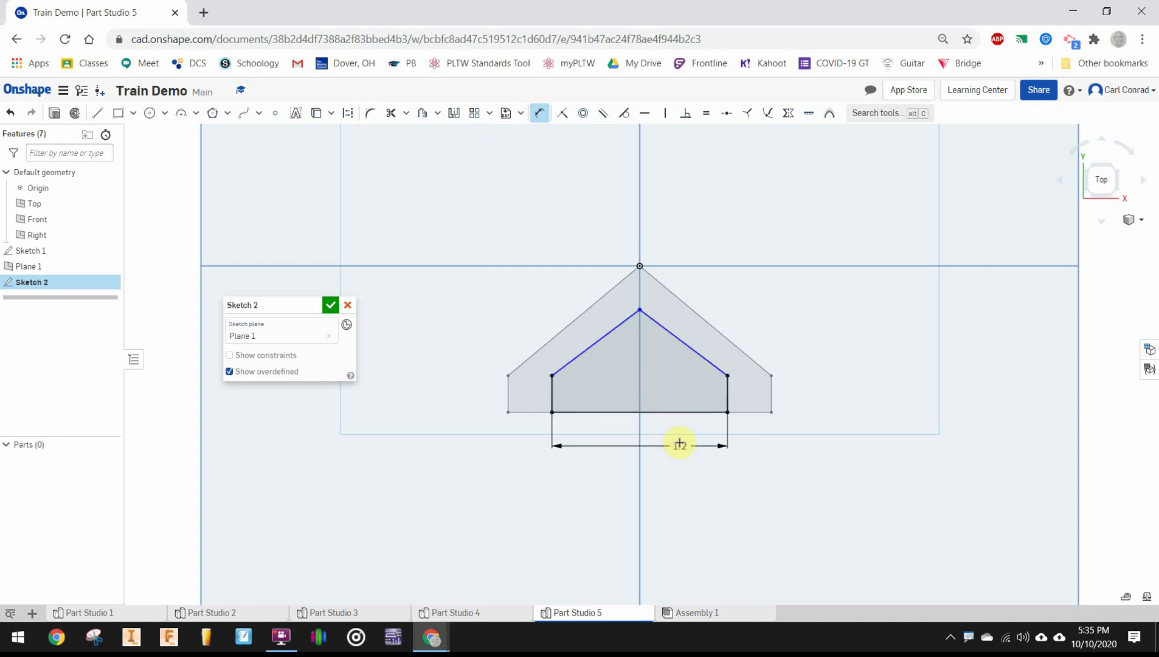
Dimension the smaller profile's height from base to peak as 0.75 in and finish the sketch.
{"action": "left_click", "coordinate": [639, 310]}
{"action": "left_click", "coordinate": [638, 411]}
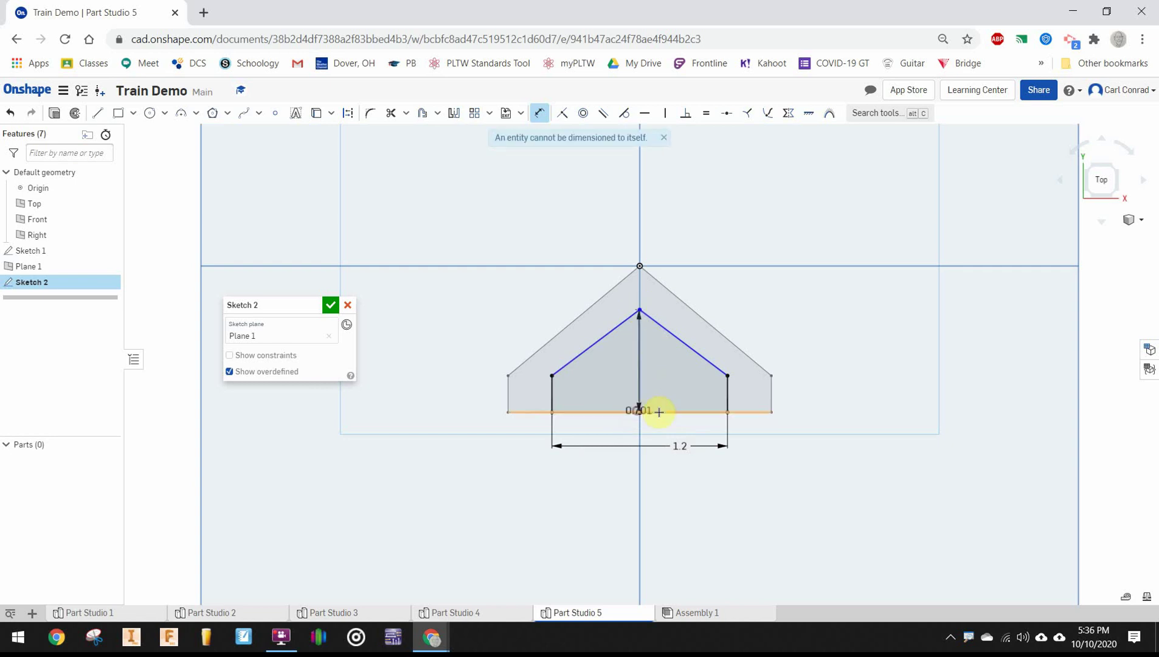
{"action": "left_click", "coordinate": [852, 401]}
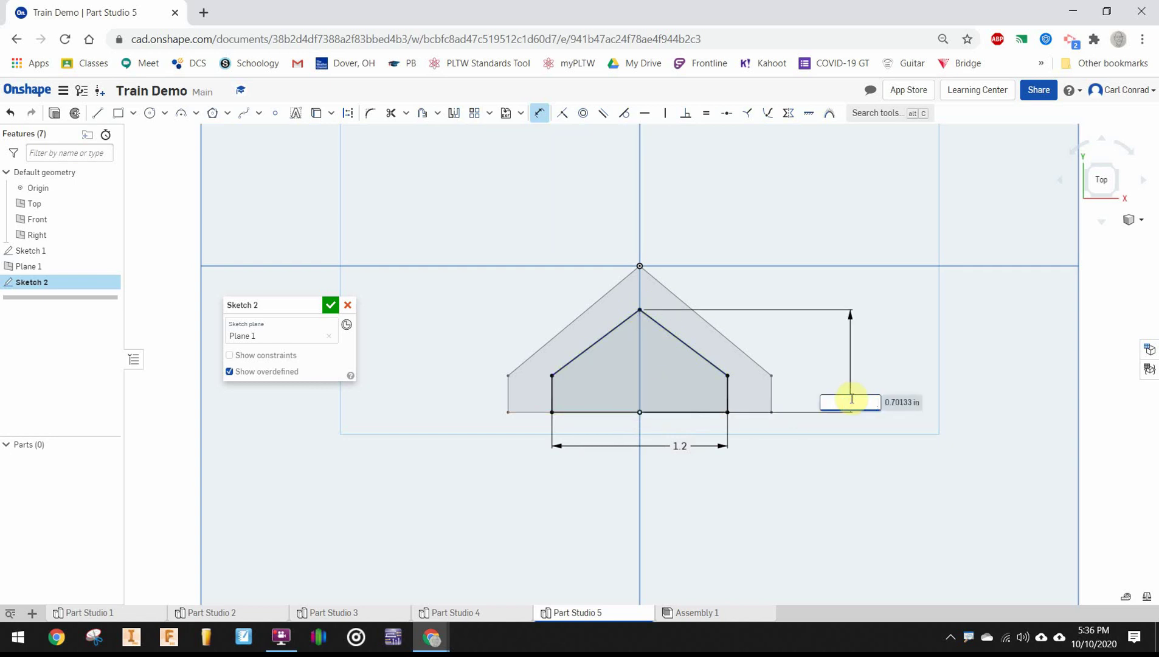
{"action": "type", "text": ".75"}
{"action": "key", "text": "Return"}
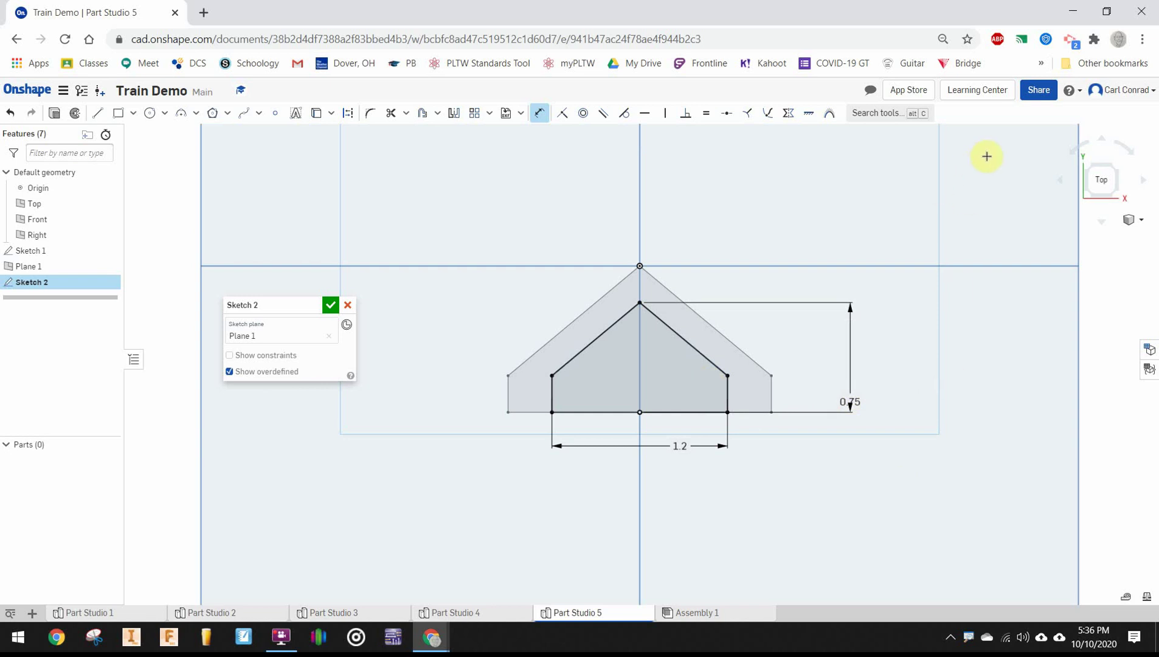
{"action": "left_click", "coordinate": [332, 304]}
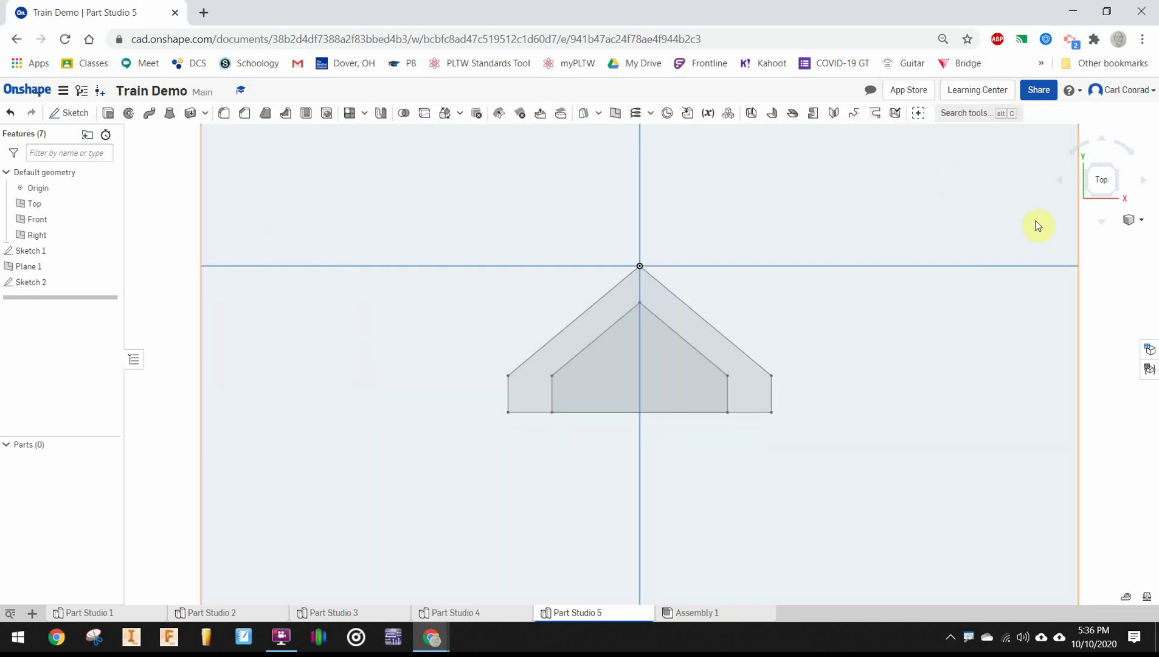
Loft a new solid from the larger house-shaped profile to the smaller one on the offset plane.
{"action": "left_click", "coordinate": [1089, 196]}
{"action": "left_click", "coordinate": [665, 414]}
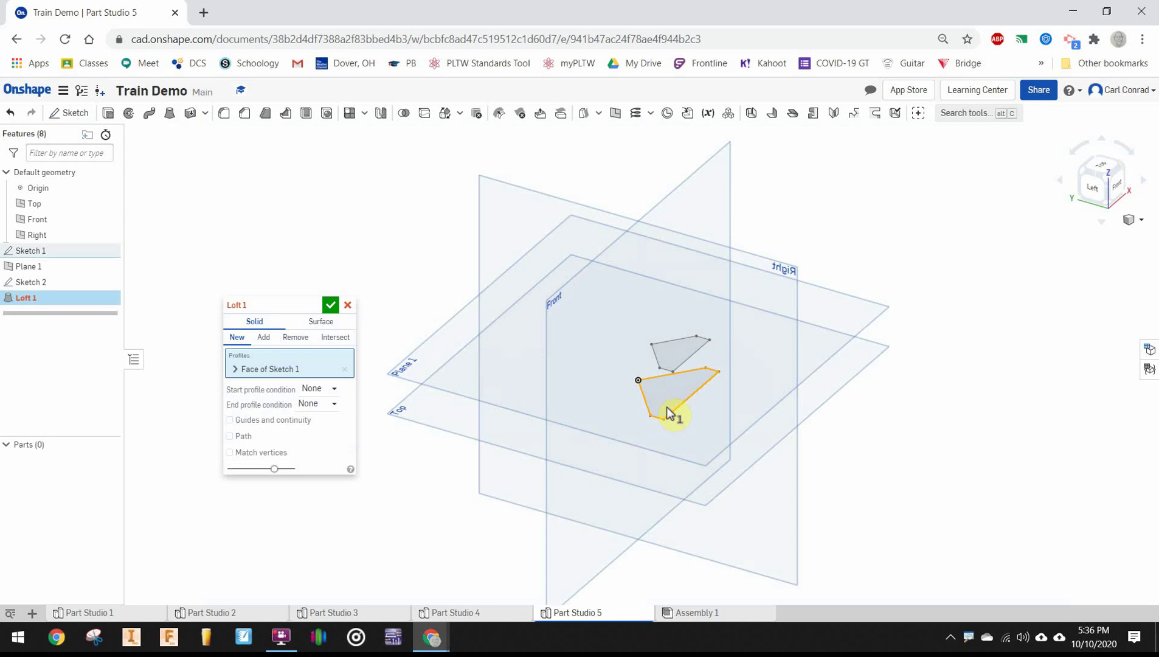
{"action": "left_click", "coordinate": [665, 368]}
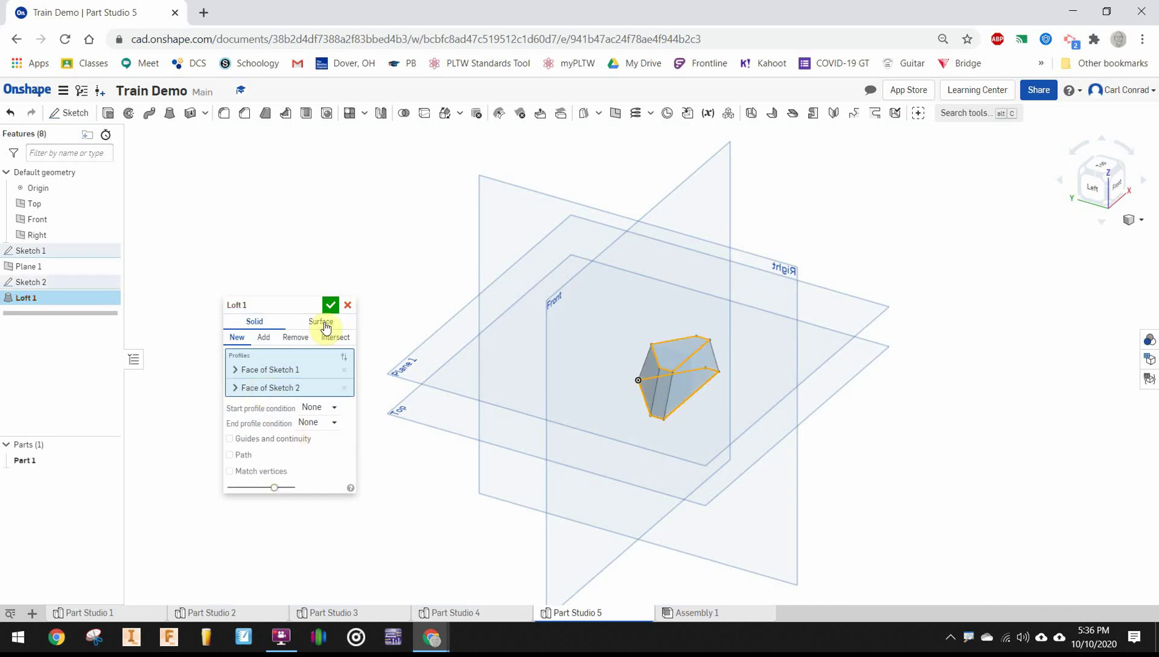
{"action": "left_click", "coordinate": [331, 304]}
Shell the lofted part with a 0.1 in wall thickness, removing its larger bottom face.
{"action": "left_click", "coordinate": [1104, 174]}
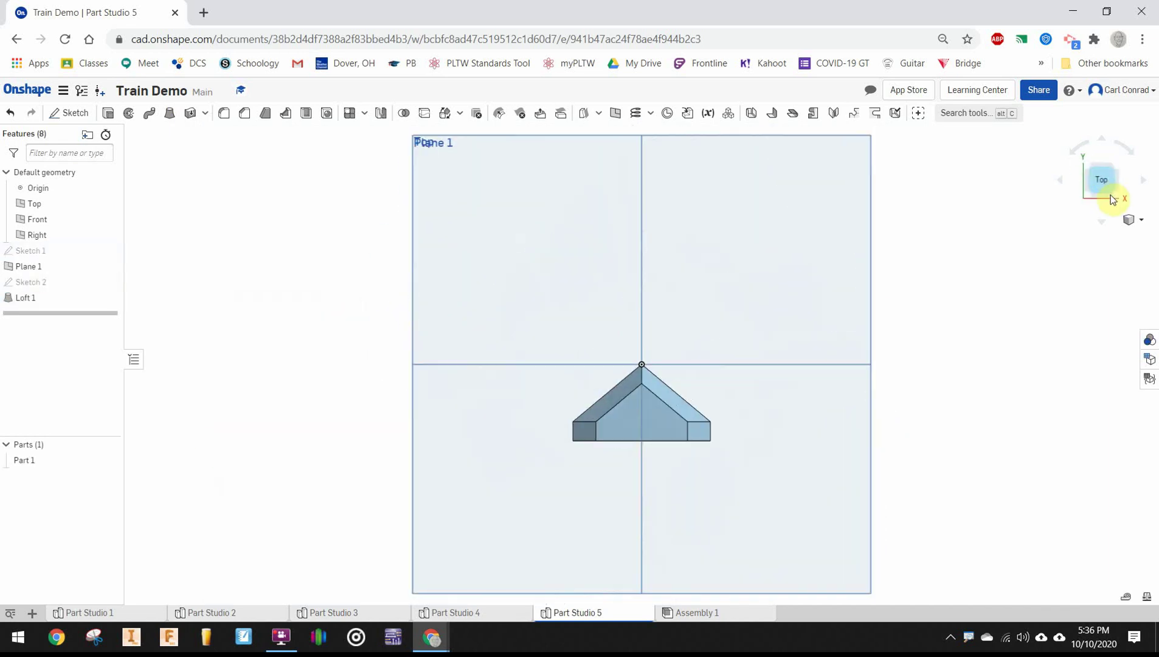
{"action": "left_click", "coordinate": [1088, 194]}
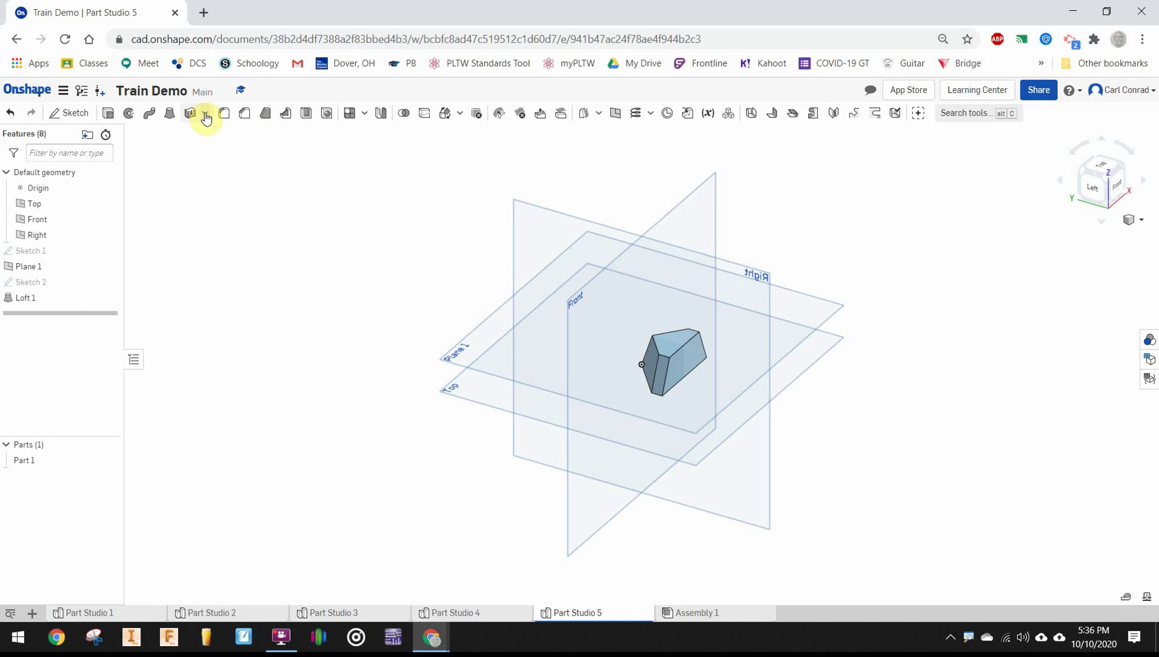
{"action": "left_click", "coordinate": [306, 114]}
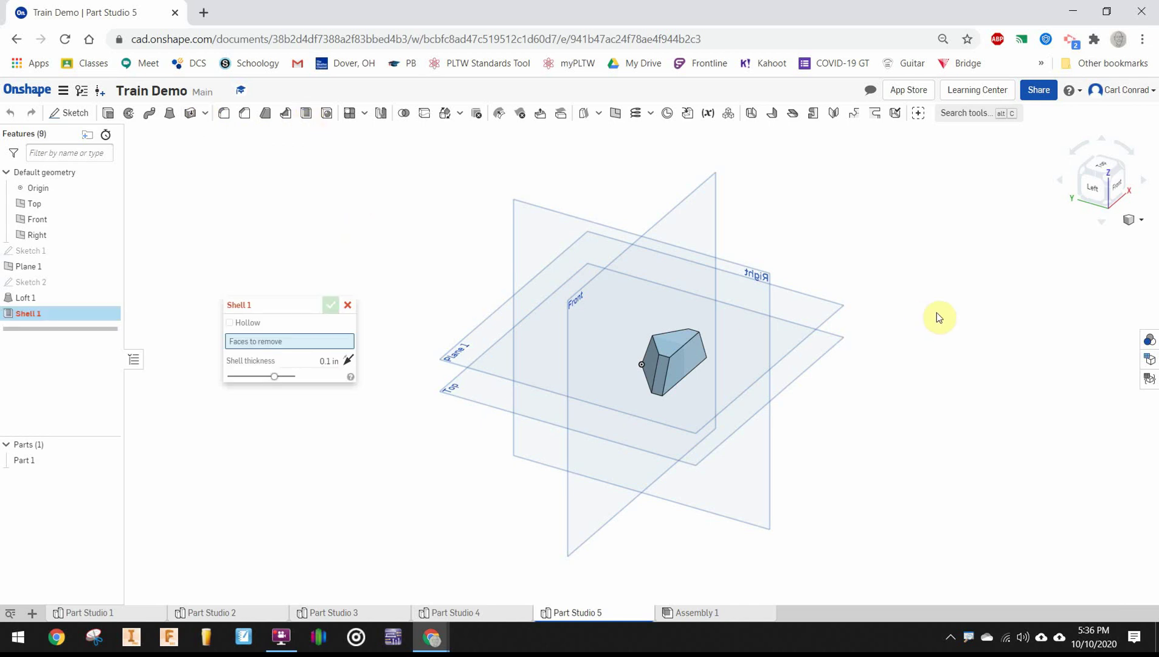
{"action": "left_click", "coordinate": [1109, 208]}
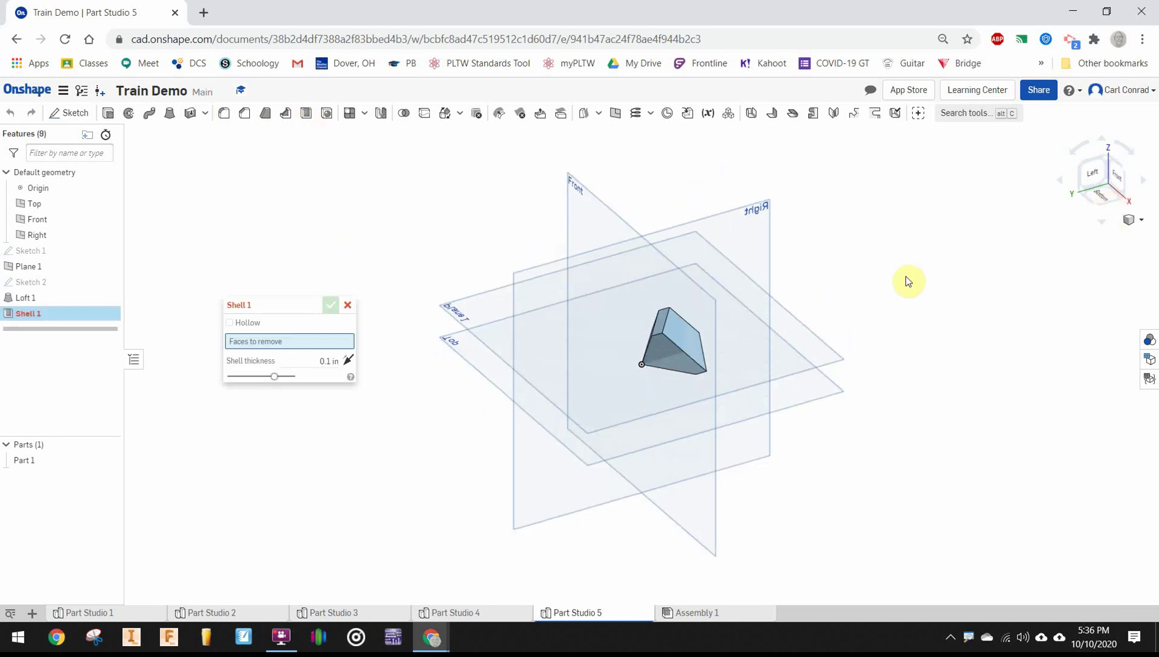
{"action": "left_click", "coordinate": [666, 348]}
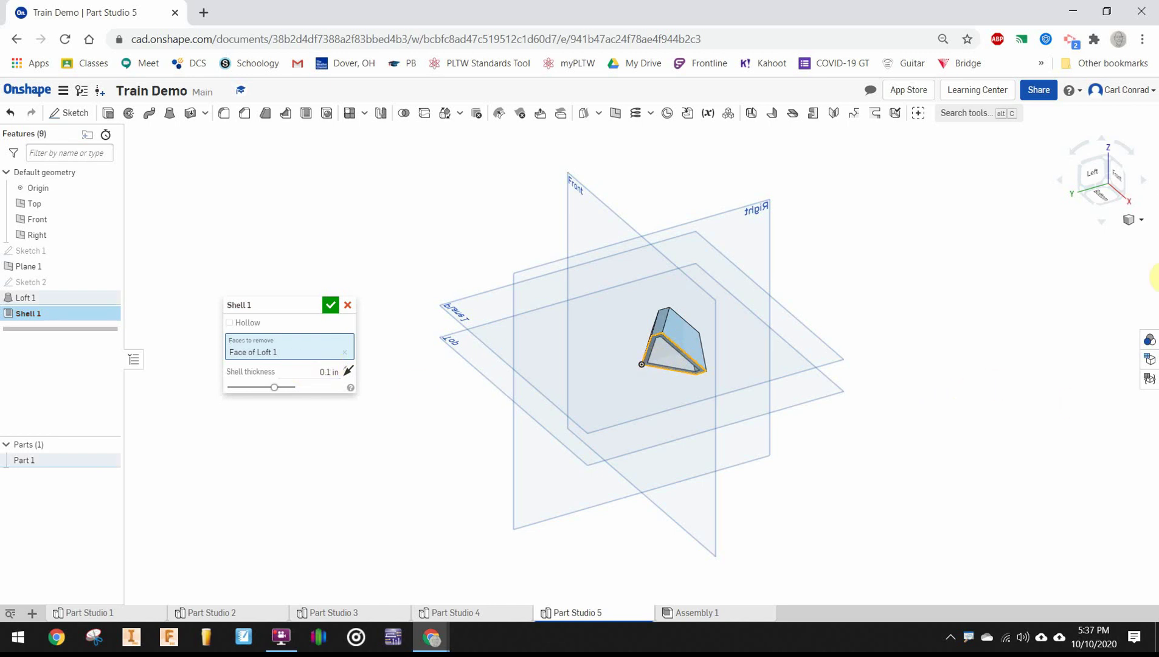
{"action": "left_click", "coordinate": [331, 305]}
Sketch on the left rear sloped face of the loft, offset the face's outline inward, and finish the sketch.
{"action": "left_click", "coordinate": [1110, 166]}
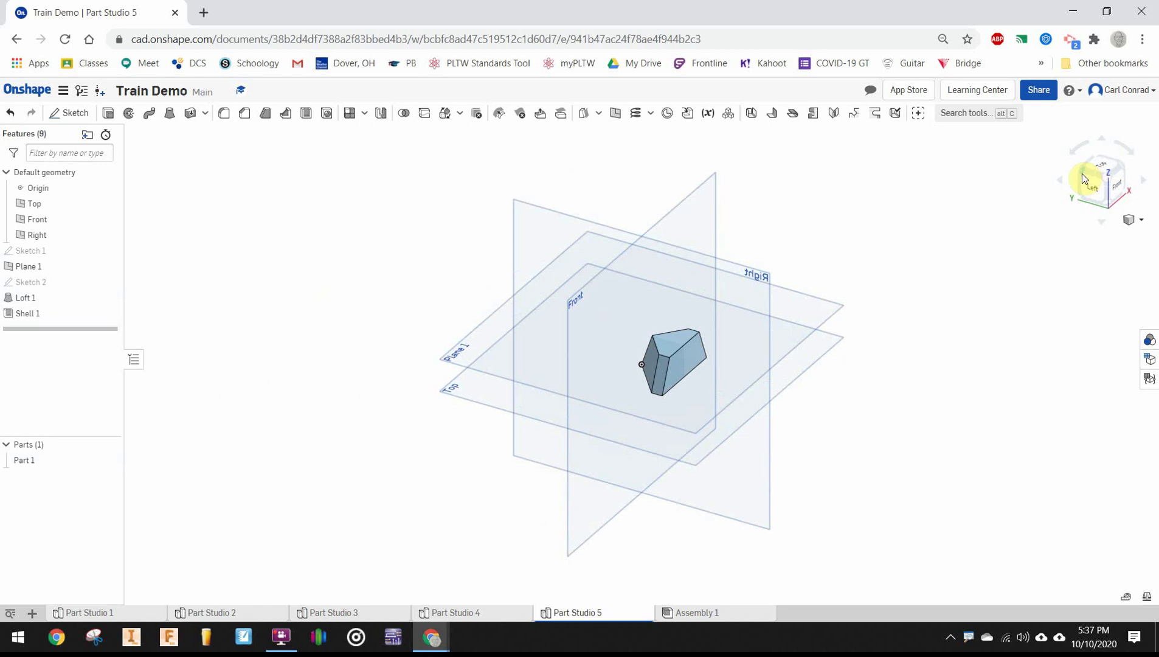
{"action": "left_click", "coordinate": [1084, 176]}
{"action": "left_click", "coordinate": [671, 297]}
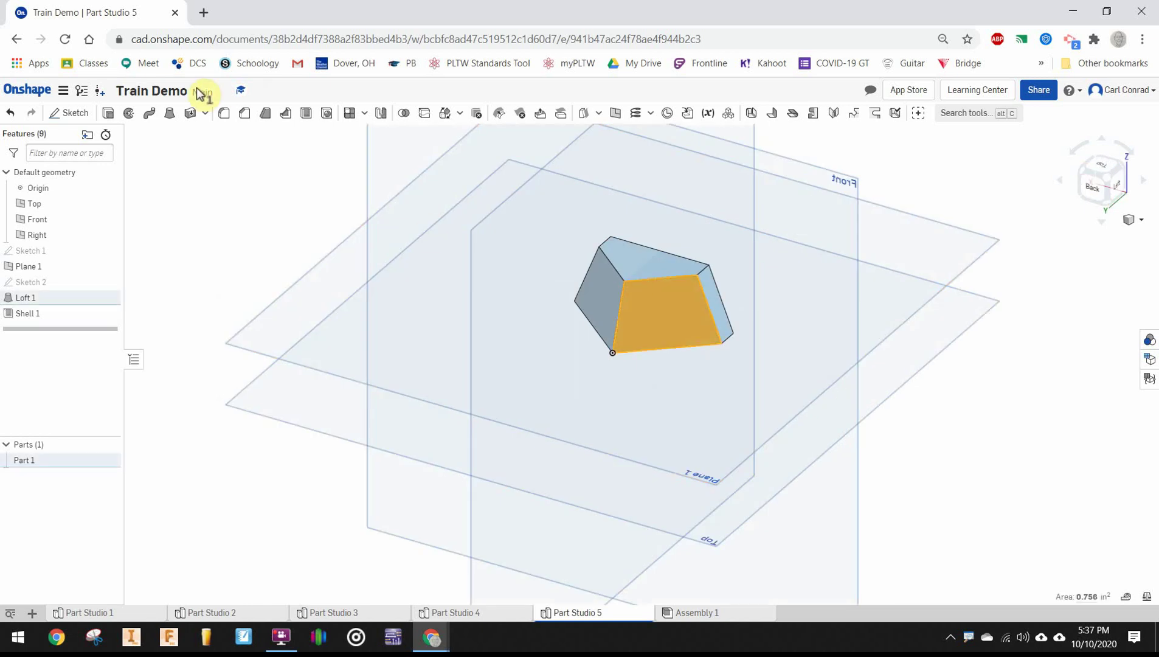
{"action": "left_click", "coordinate": [71, 113]}
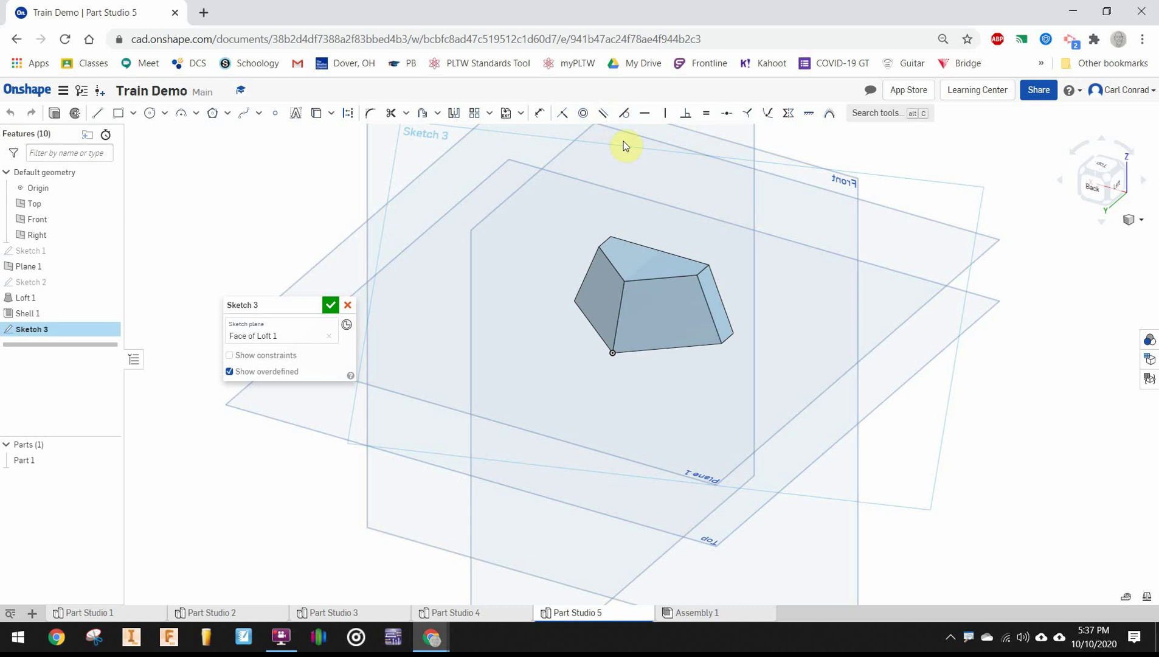
{"action": "left_click", "coordinate": [423, 113]}
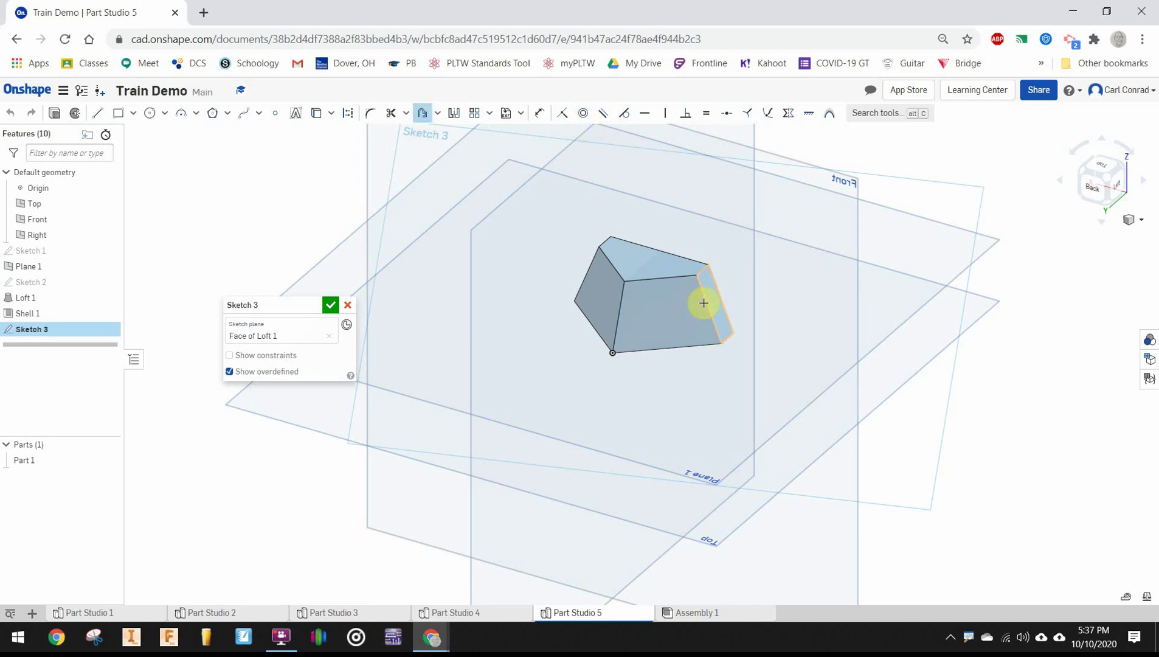
{"action": "left_click", "coordinate": [687, 298]}
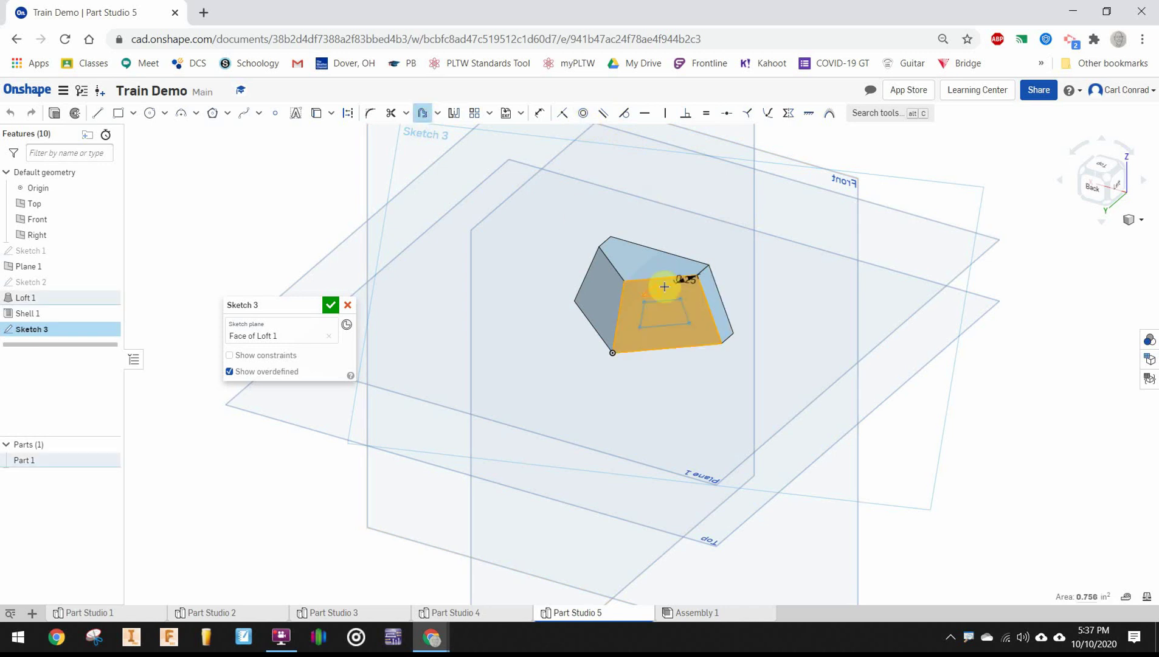
{"action": "scroll", "coordinate": [665, 287], "scroll_direction": "up", "scroll_amount": 5}
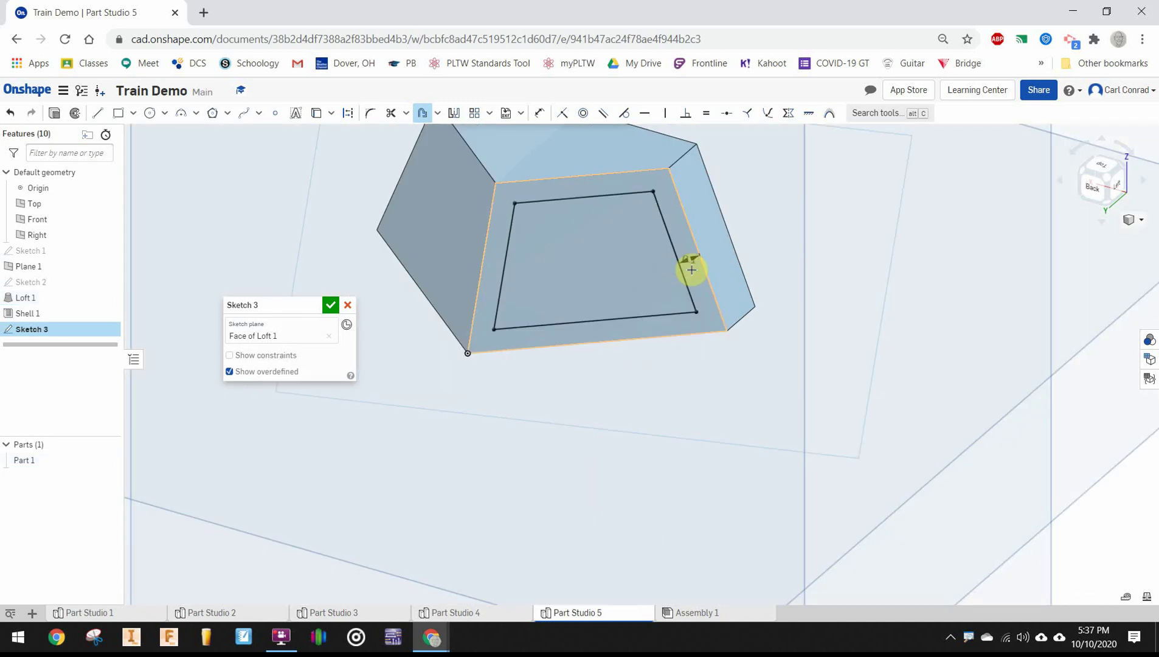
{"action": "left_click", "coordinate": [691, 267]}
{"action": "left_click", "coordinate": [330, 304]}
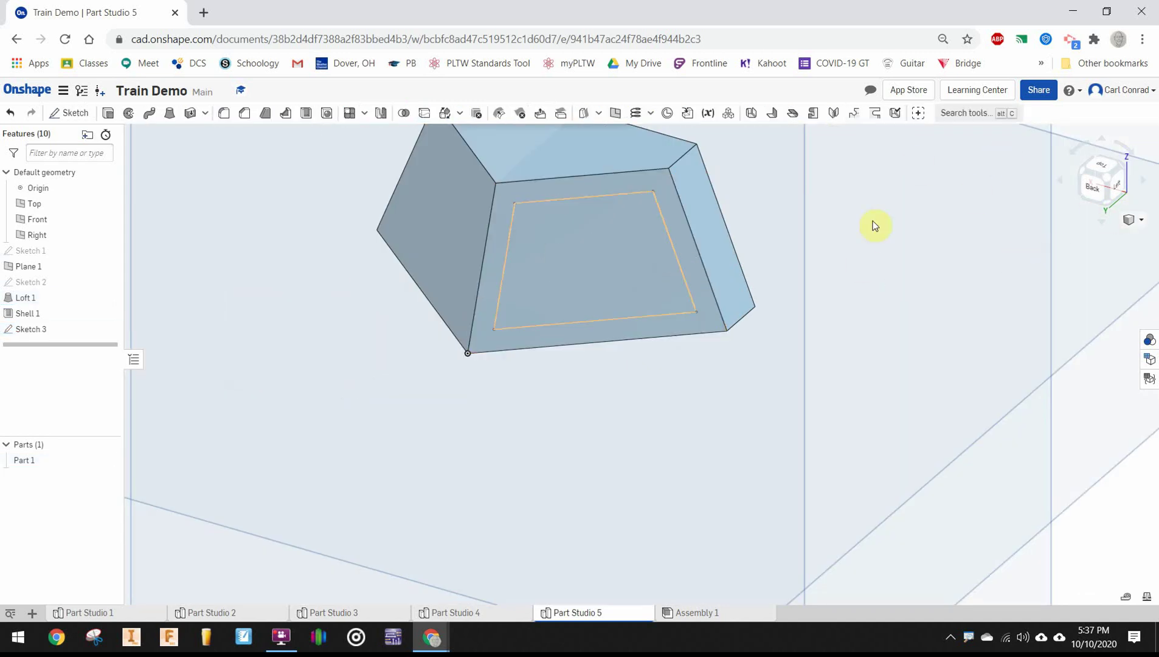
Cut the offset region on the left rear sloped face 0.05 in deep with a Remove extrude.
{"action": "left_click", "coordinate": [596, 219]}
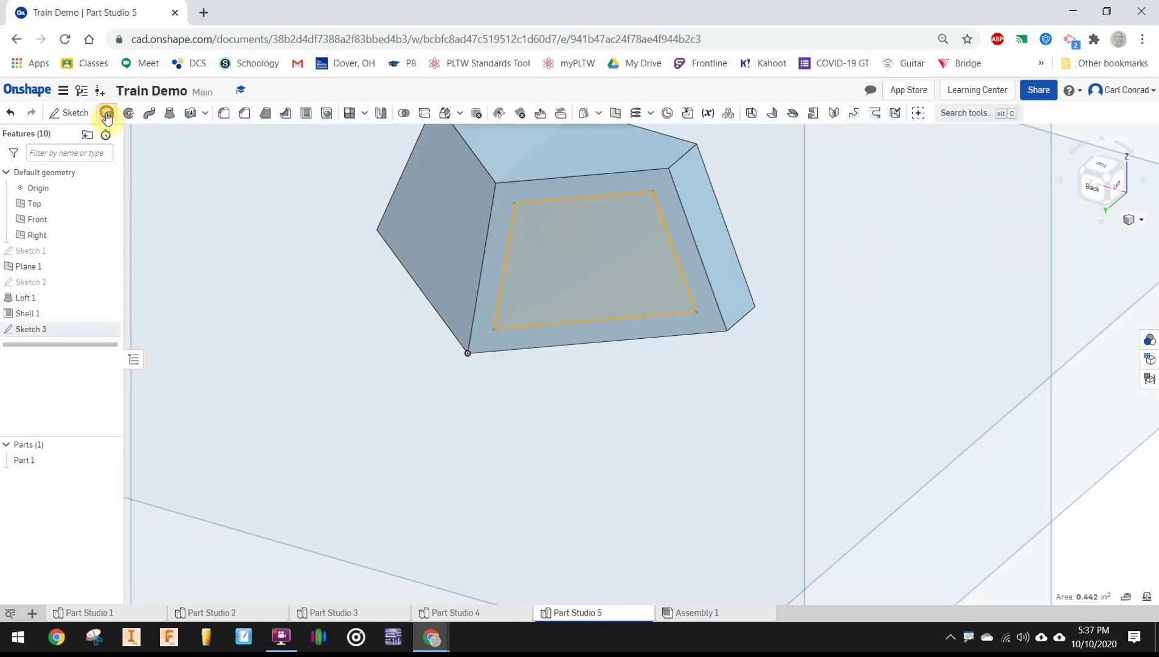
{"action": "left_click", "coordinate": [108, 112]}
{"action": "left_click", "coordinate": [295, 337]}
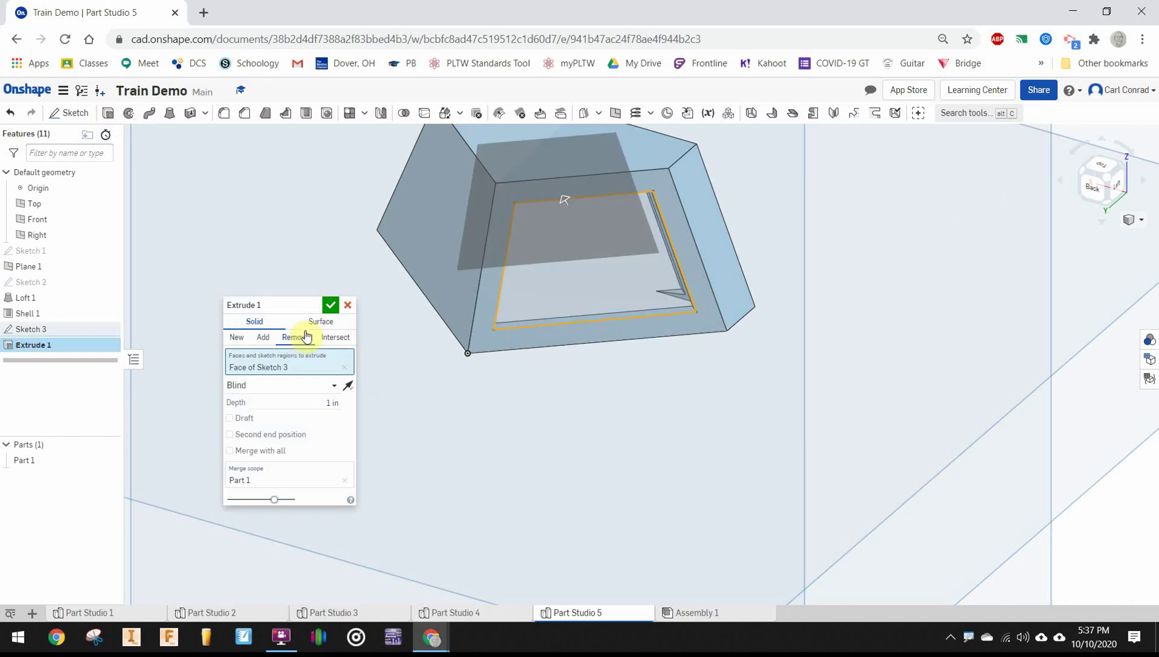
{"action": "left_click", "coordinate": [334, 403]}
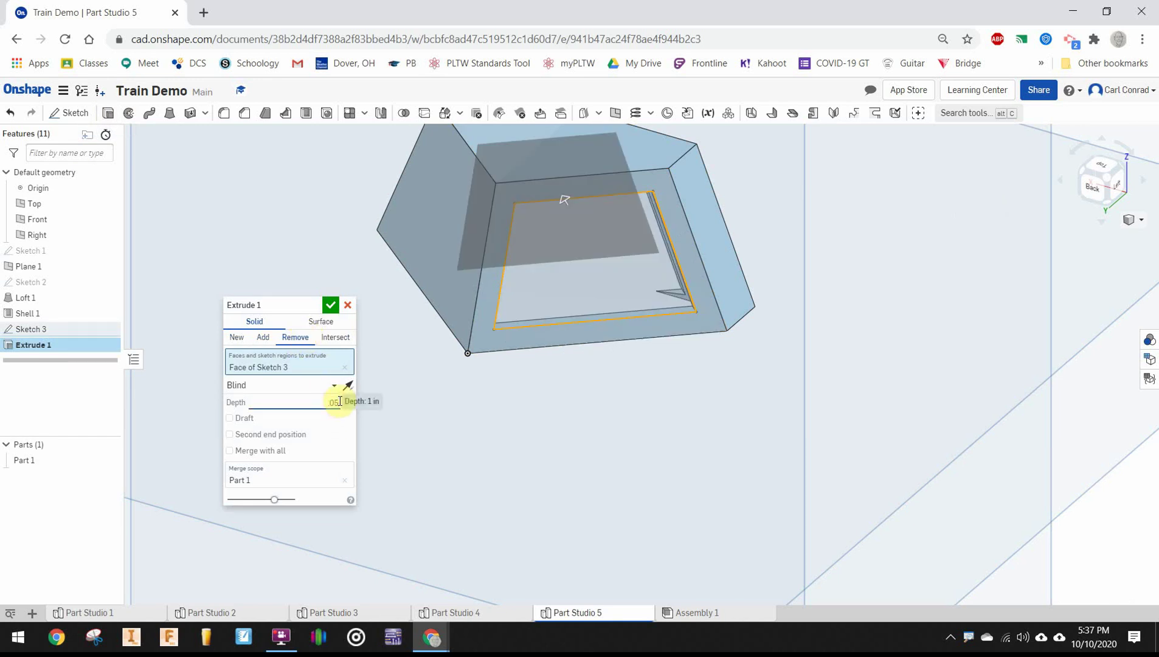
{"action": "type", "text": ".05"}
{"action": "key", "text": "Return"}
{"action": "left_click", "coordinate": [330, 305]}
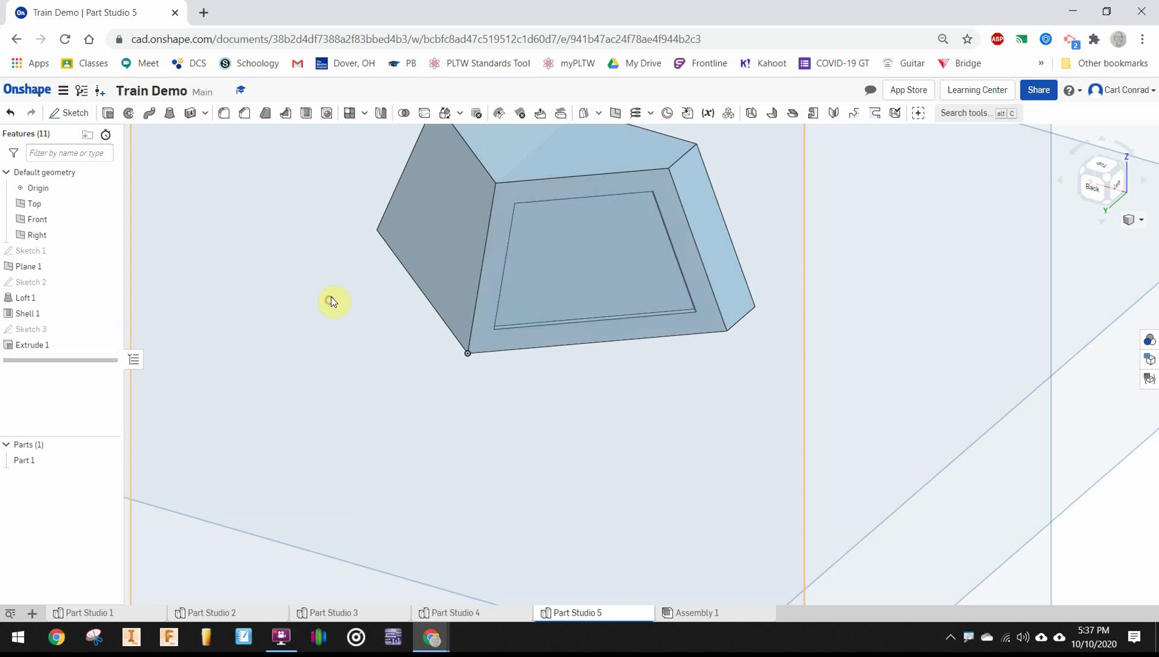
Sketch an inward offset of the face outline on the adjacent right rear sloped face and finish the sketch.
{"action": "left_click", "coordinate": [471, 225]}
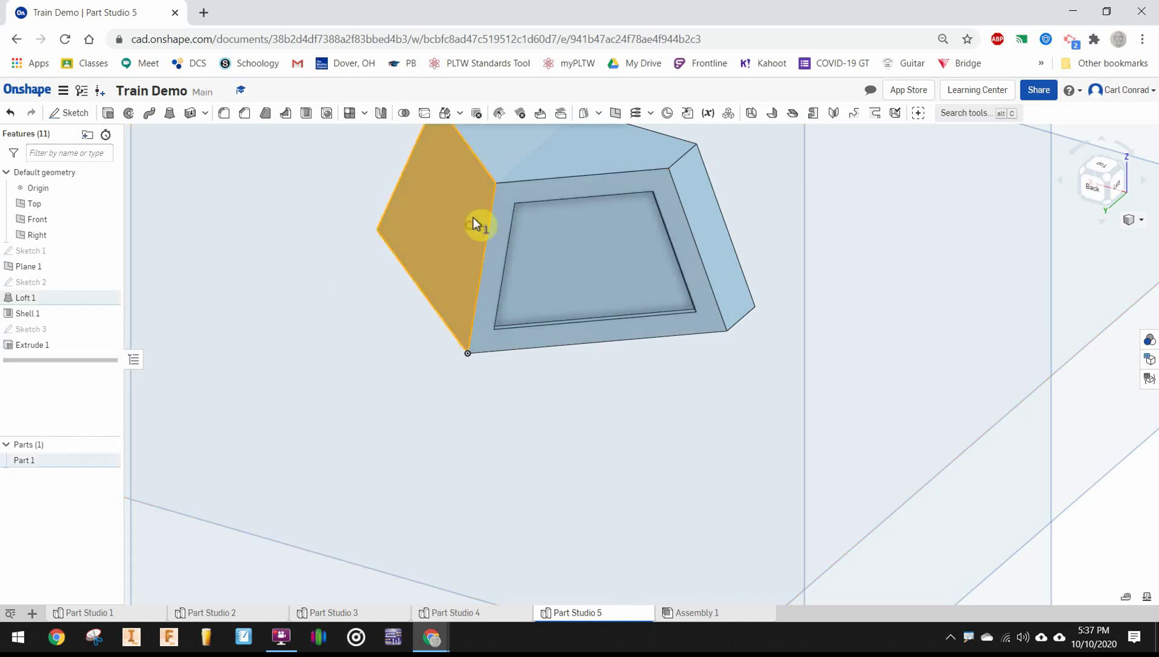
{"action": "left_click", "coordinate": [57, 112]}
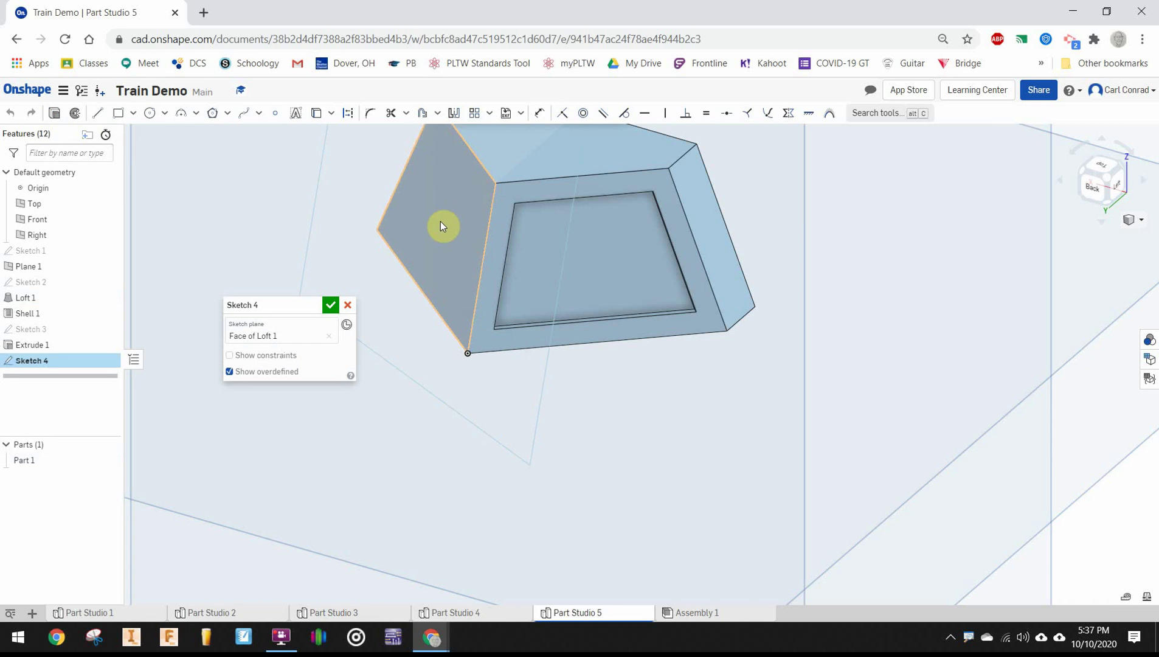
{"action": "left_click", "coordinate": [422, 113]}
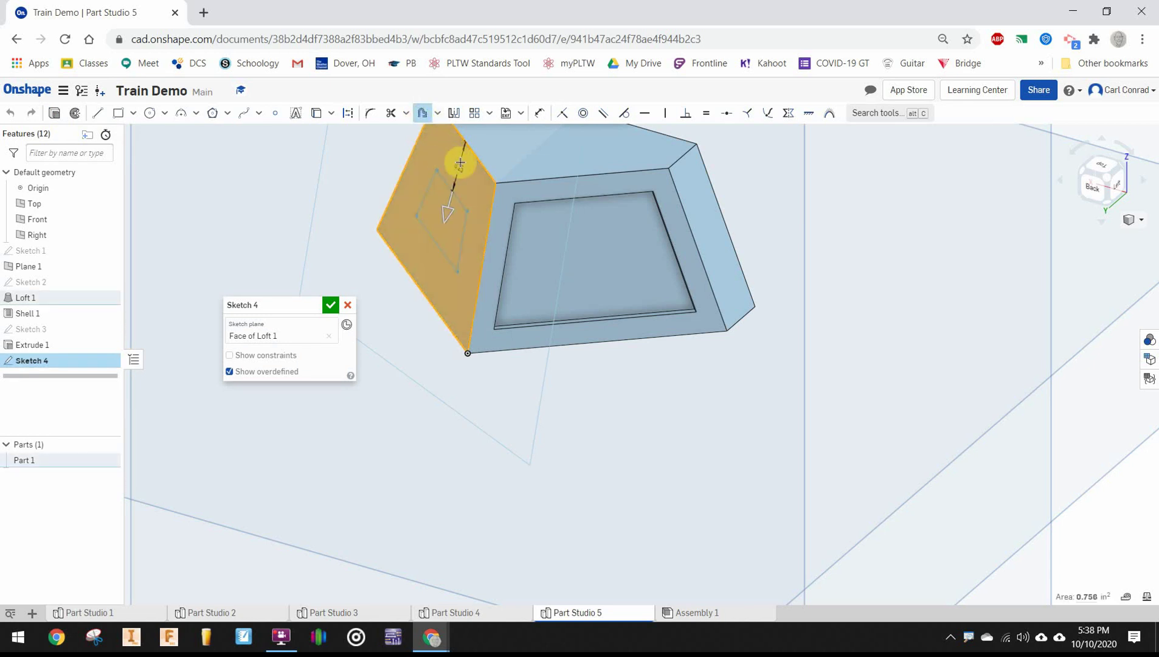
{"action": "left_click", "coordinate": [463, 162]}
{"action": "key", "text": "Return"}
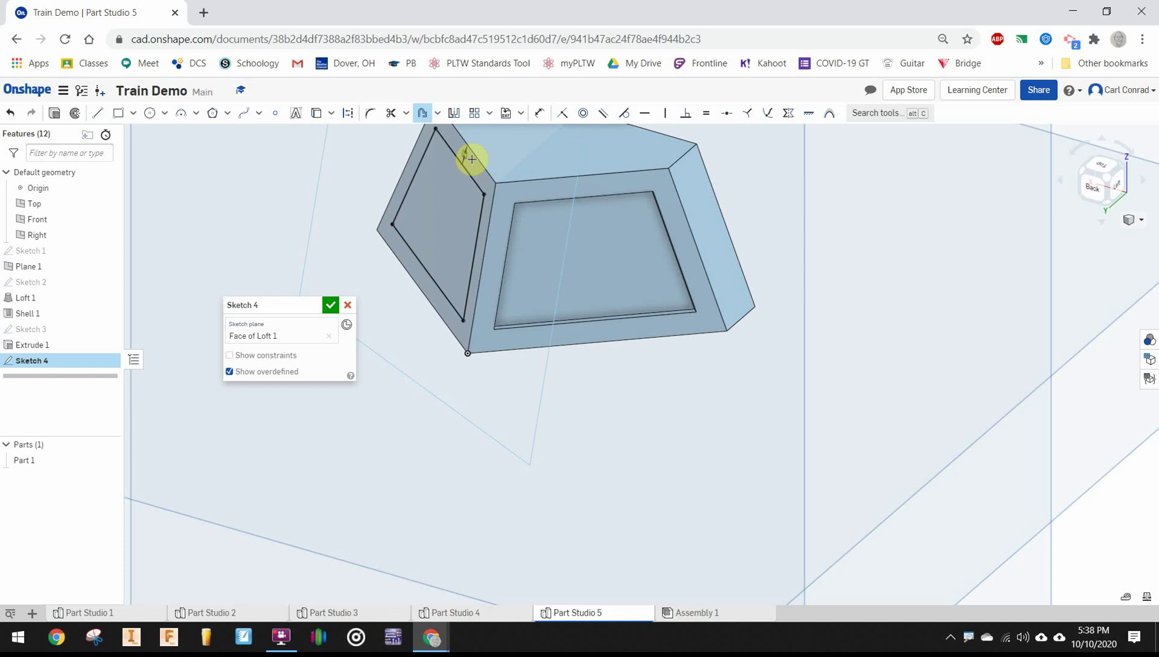
{"action": "left_click", "coordinate": [330, 306]}
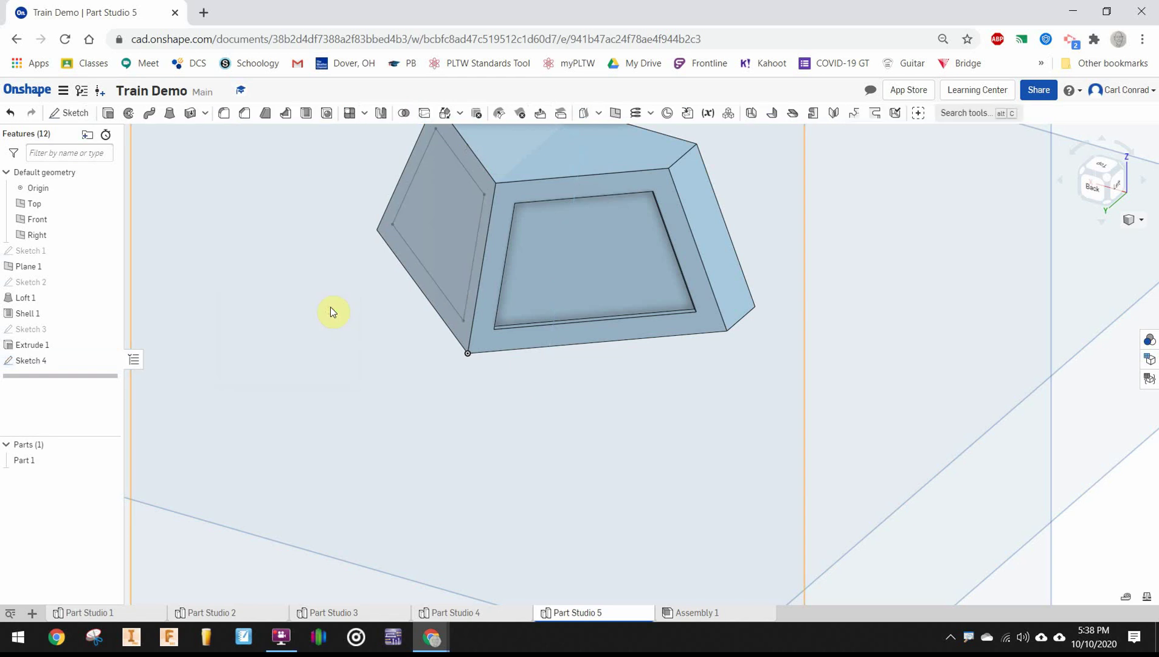
Cut the offset region on the right rear sloped face 0.05 in deep with a Remove extrude.
{"action": "left_click", "coordinate": [108, 112]}
{"action": "left_click", "coordinate": [443, 190]}
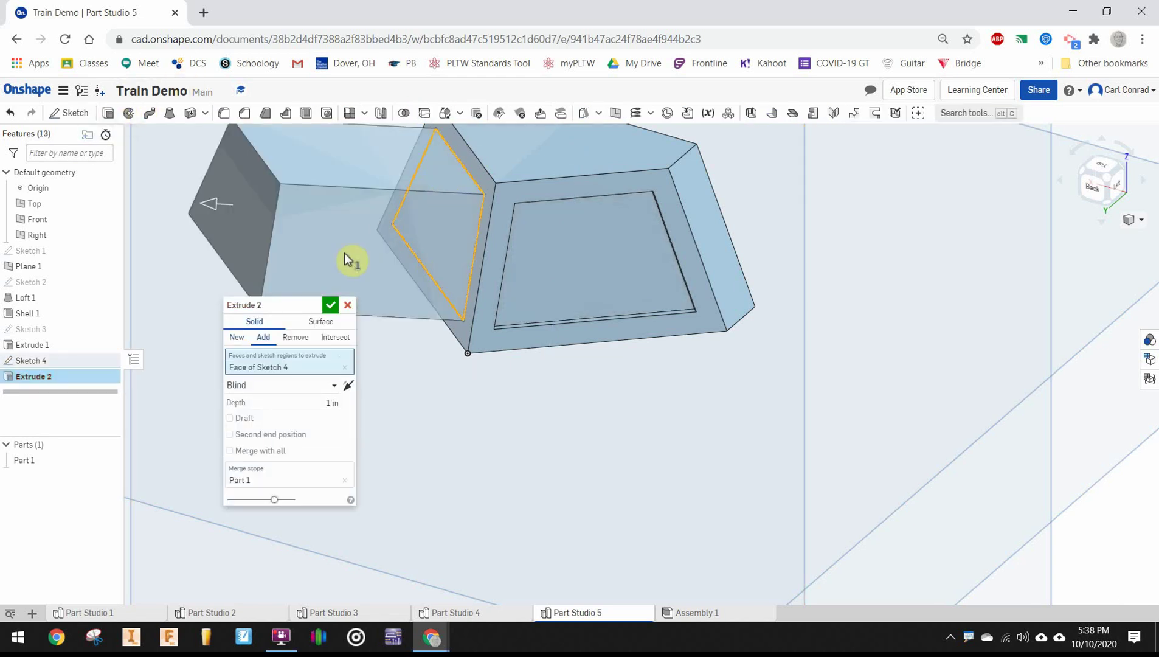
{"action": "left_click", "coordinate": [295, 338]}
{"action": "left_click", "coordinate": [324, 396]}
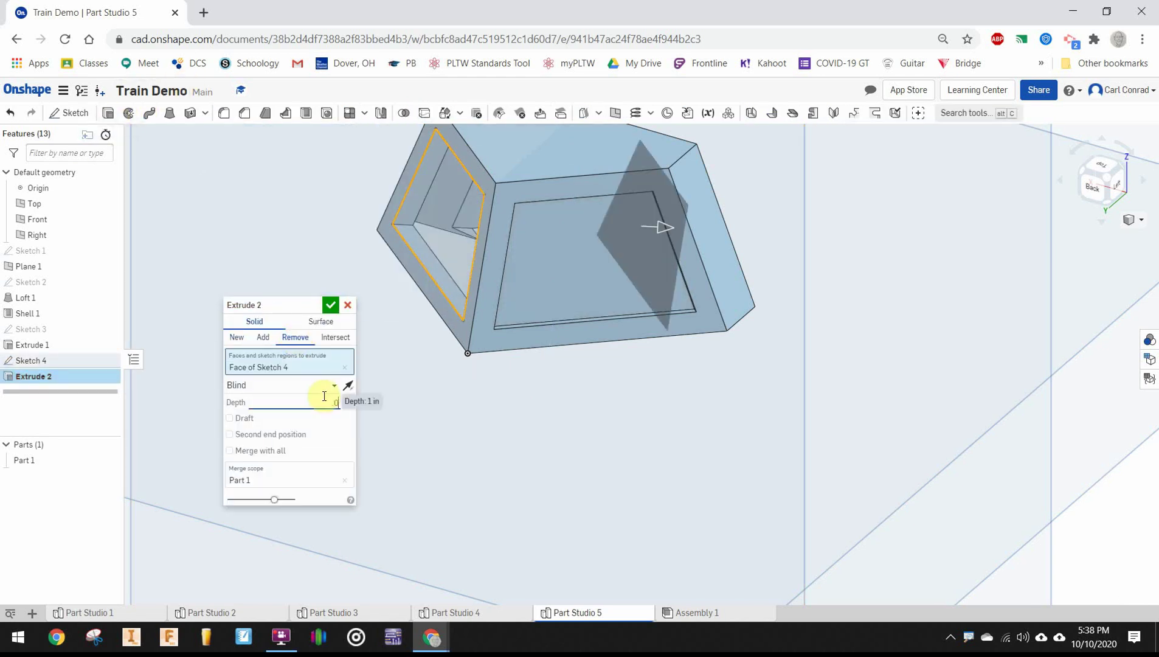
{"action": "double_click", "coordinate": [324, 396]}
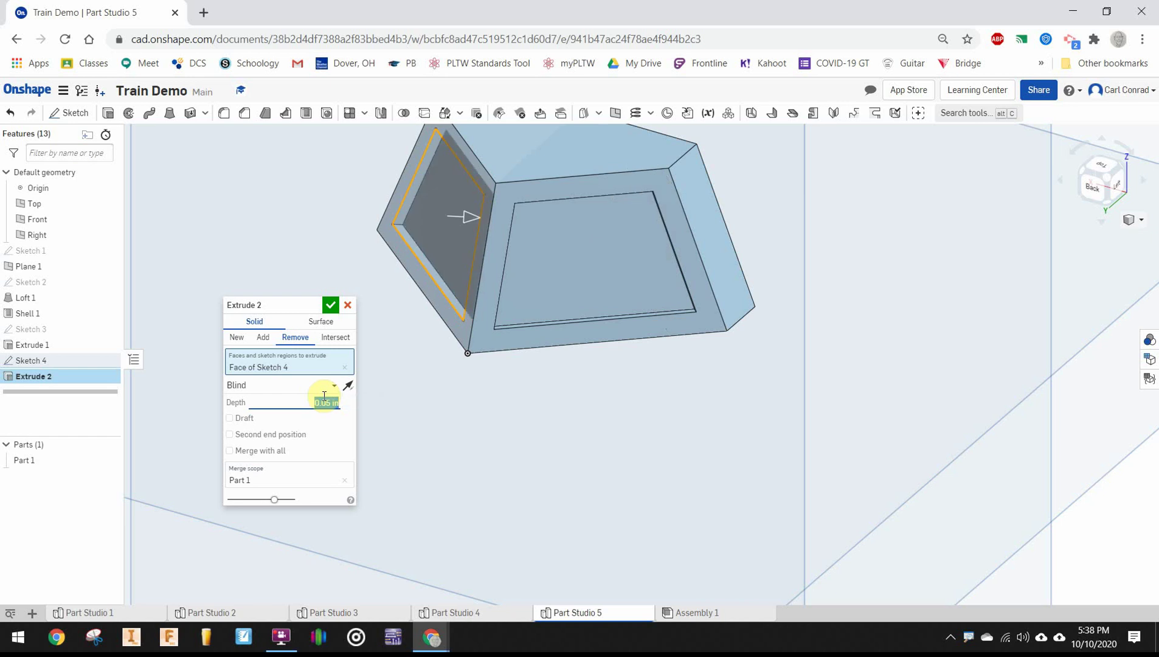
{"action": "left_click", "coordinate": [655, 490]}
{"action": "left_click", "coordinate": [328, 307]}
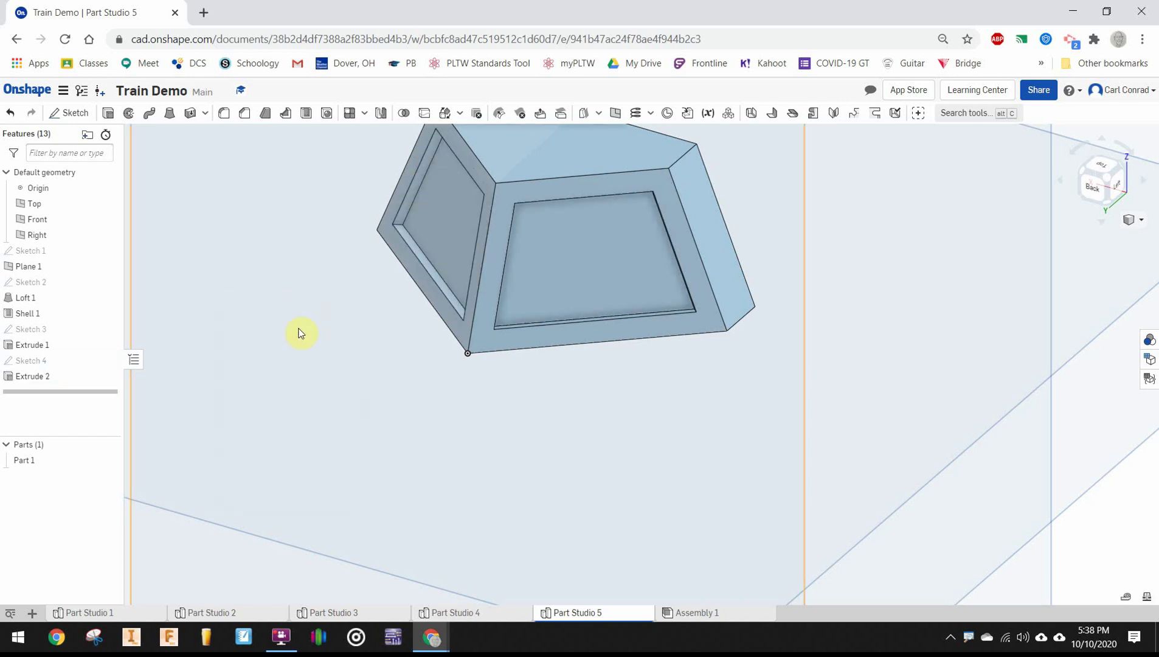
Sketch on the flat trapezoidal front face and draw a 0.125 in diameter circle on the vertical centerline near the upper edge.
{"action": "left_click", "coordinate": [1117, 185]}
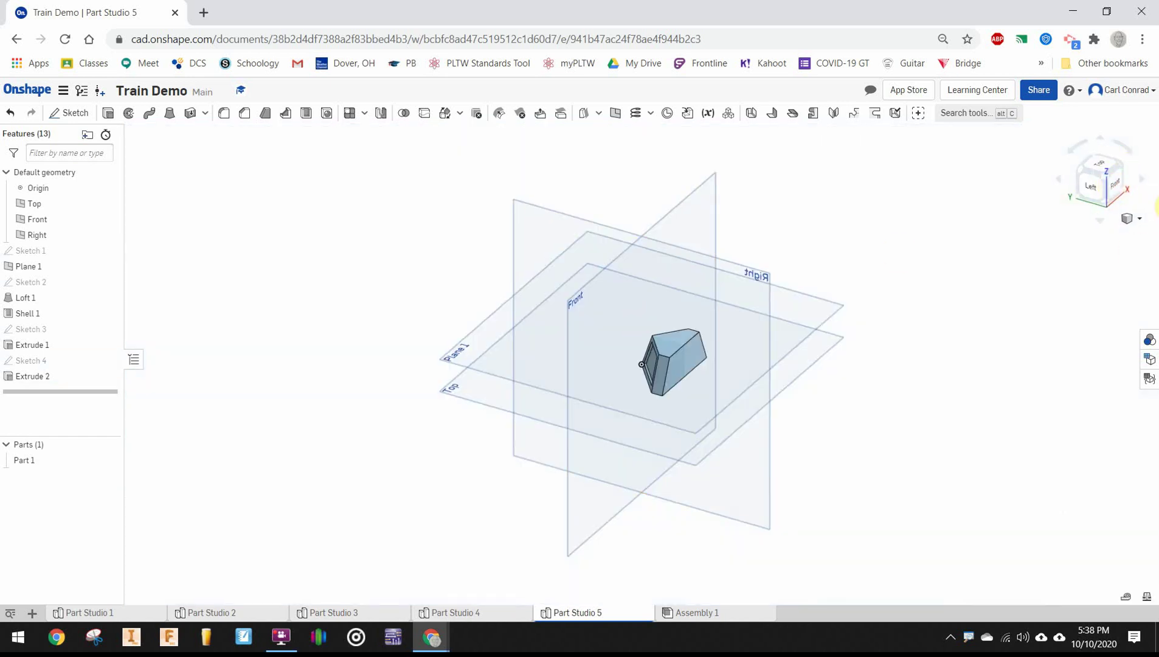
{"action": "left_click", "coordinate": [1117, 184]}
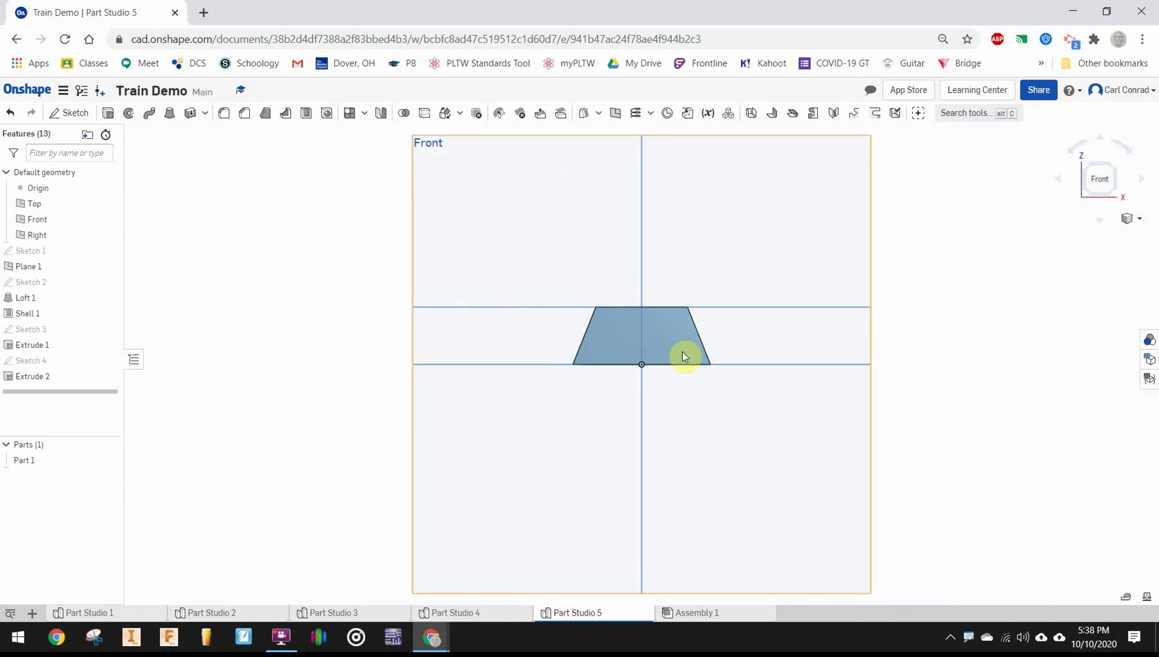
{"action": "scroll", "coordinate": [675, 353], "scroll_direction": "down", "scroll_amount": 2}
{"action": "scroll", "coordinate": [665, 350], "scroll_direction": "up", "scroll_amount": 5}
{"action": "key", "text": "shift+s"}
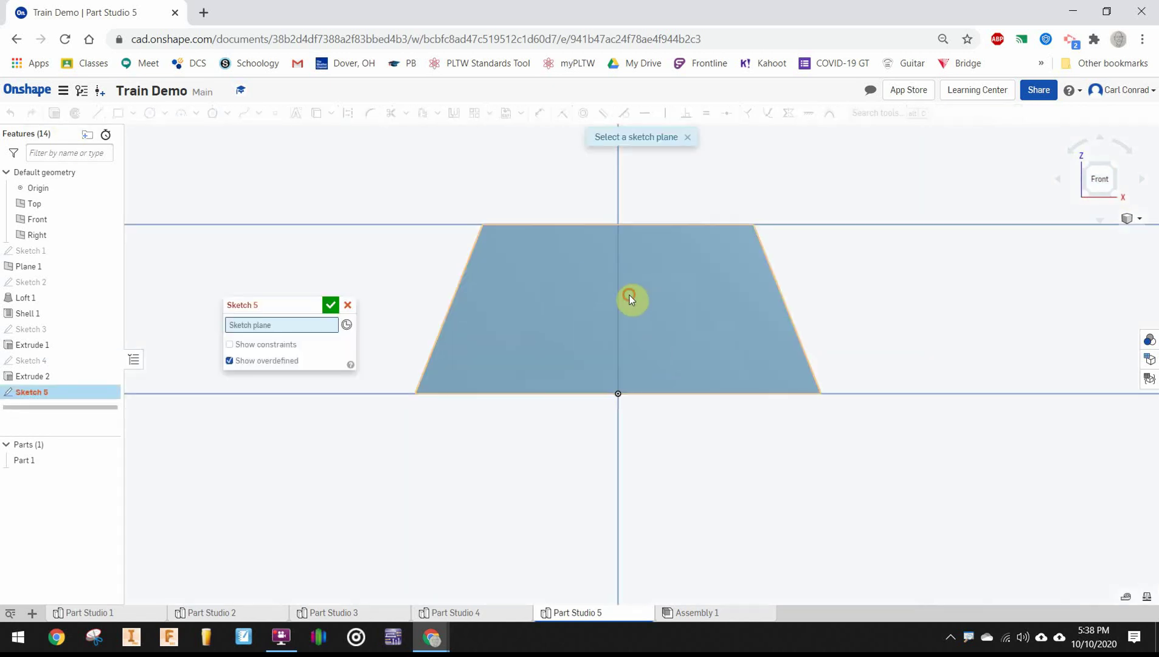
{"action": "left_click", "coordinate": [629, 295]}
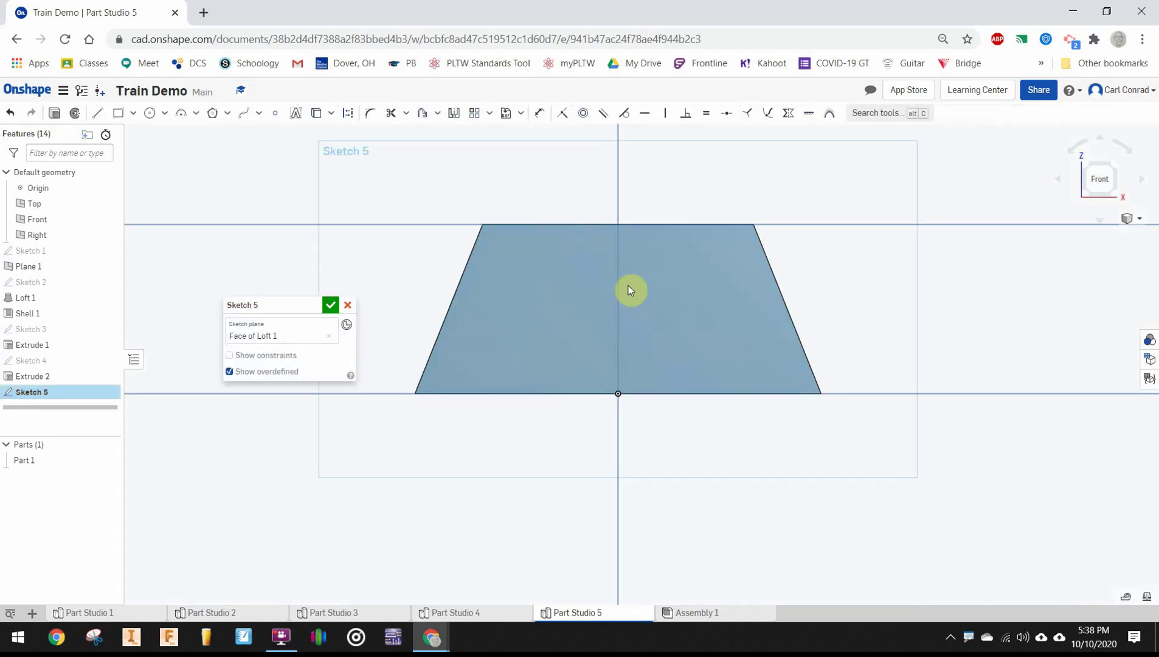
{"action": "left_click", "coordinate": [149, 113]}
{"action": "left_click", "coordinate": [617, 271]}
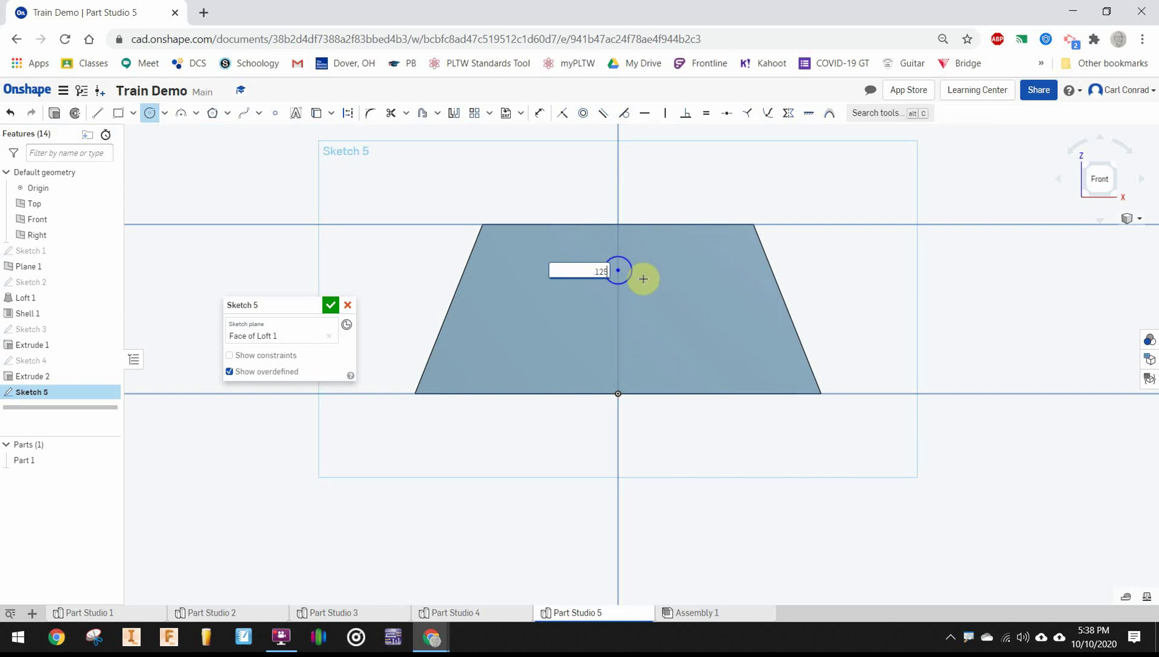
{"action": "type", "text": ".125"}
{"action": "key", "text": "Return"}
Draw two more 0.125 in diameter circles near the lower left and lower right corners of the front face.
{"action": "left_click", "coordinate": [489, 357]}
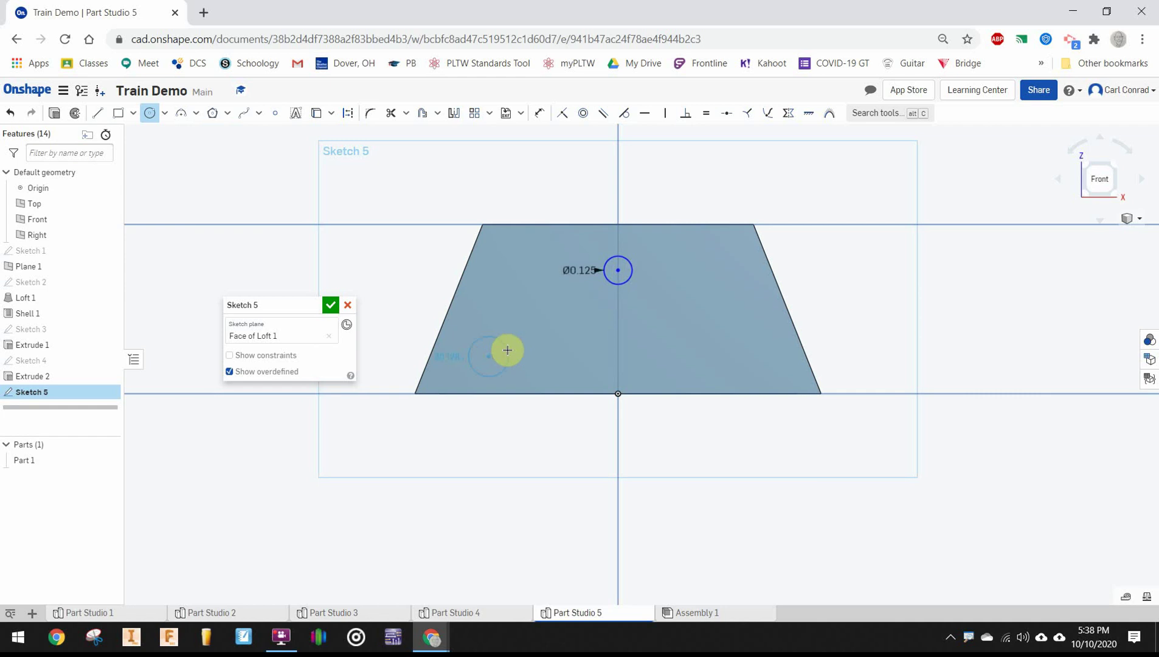
{"action": "left_click", "coordinate": [502, 354]}
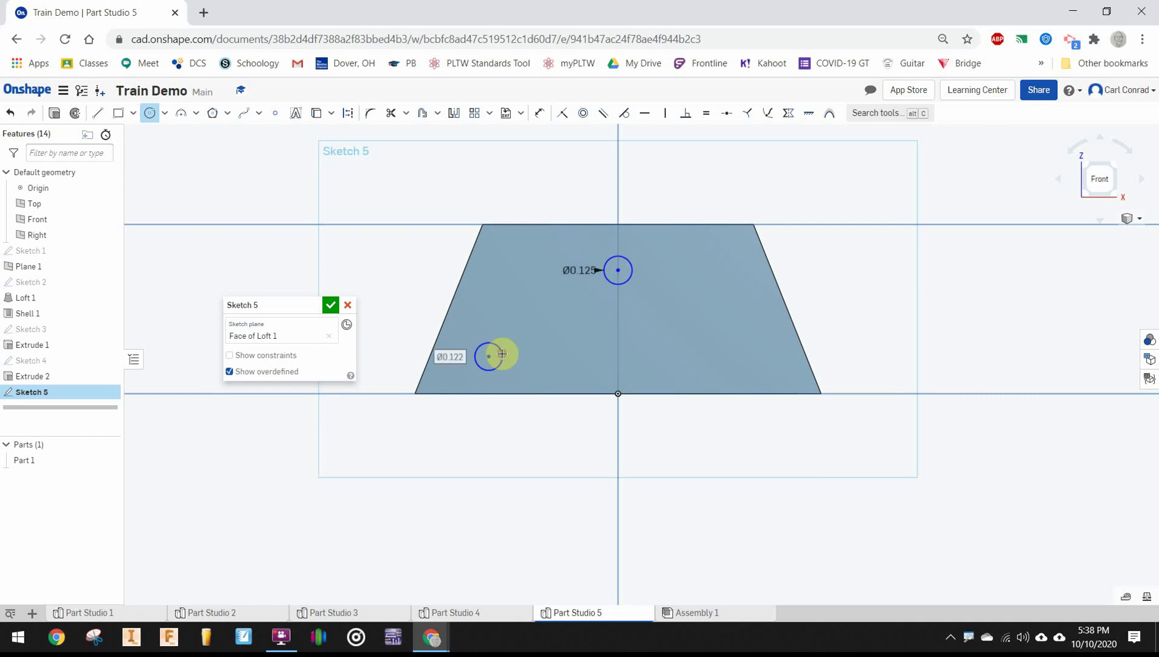
{"action": "key", "text": "BackSpace"}
{"action": "type", "text": ".125"}
{"action": "key", "text": "Return"}
{"action": "left_click", "coordinate": [725, 353]}
{"action": "left_click", "coordinate": [730, 331]}
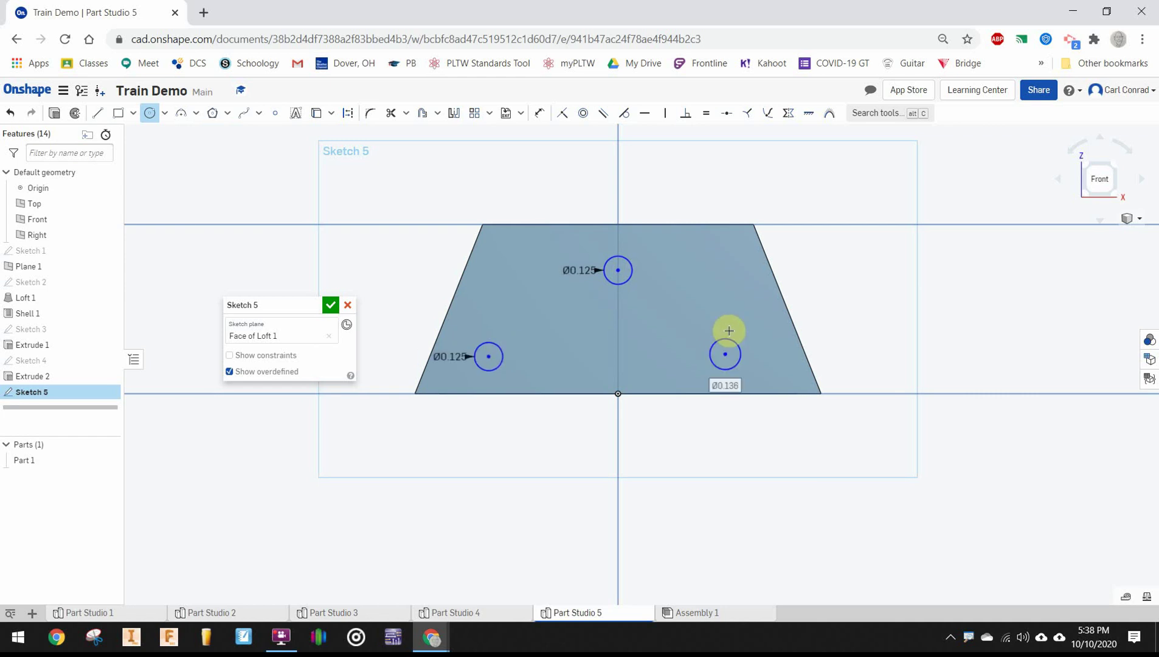
{"action": "key", "text": "BackSpace"}
{"action": "type", "text": ".125"}
{"action": "key", "text": "Return"}
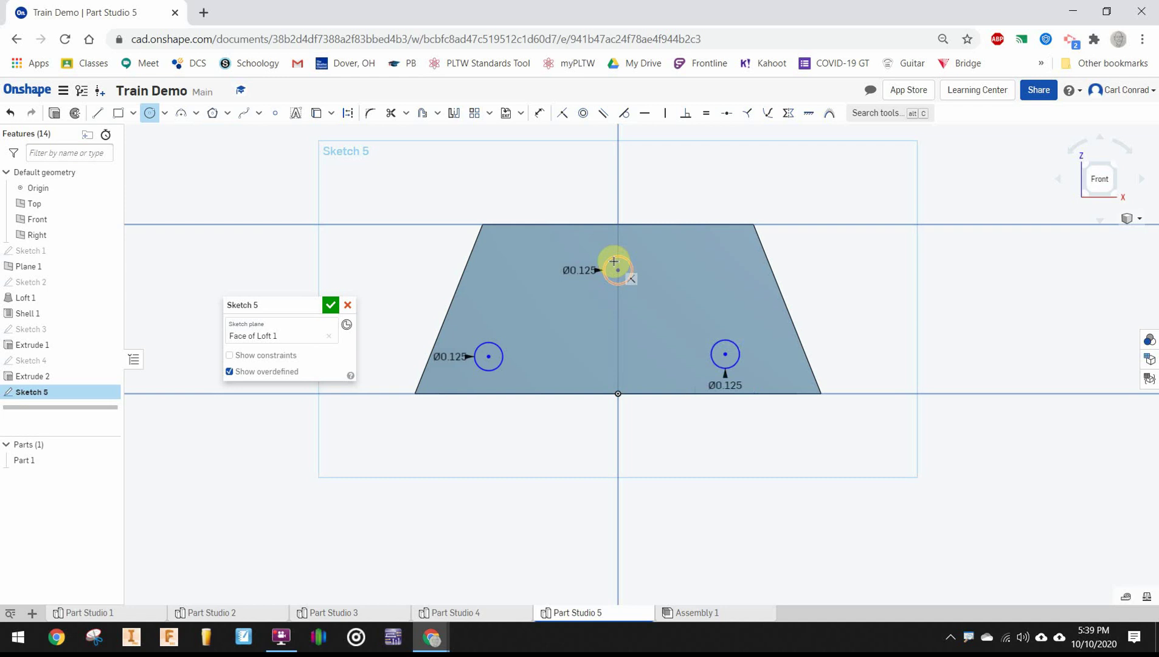
Dimension the upper circle's center 0.625 in above the bottom edge of the face.
{"action": "key", "text": "u"}
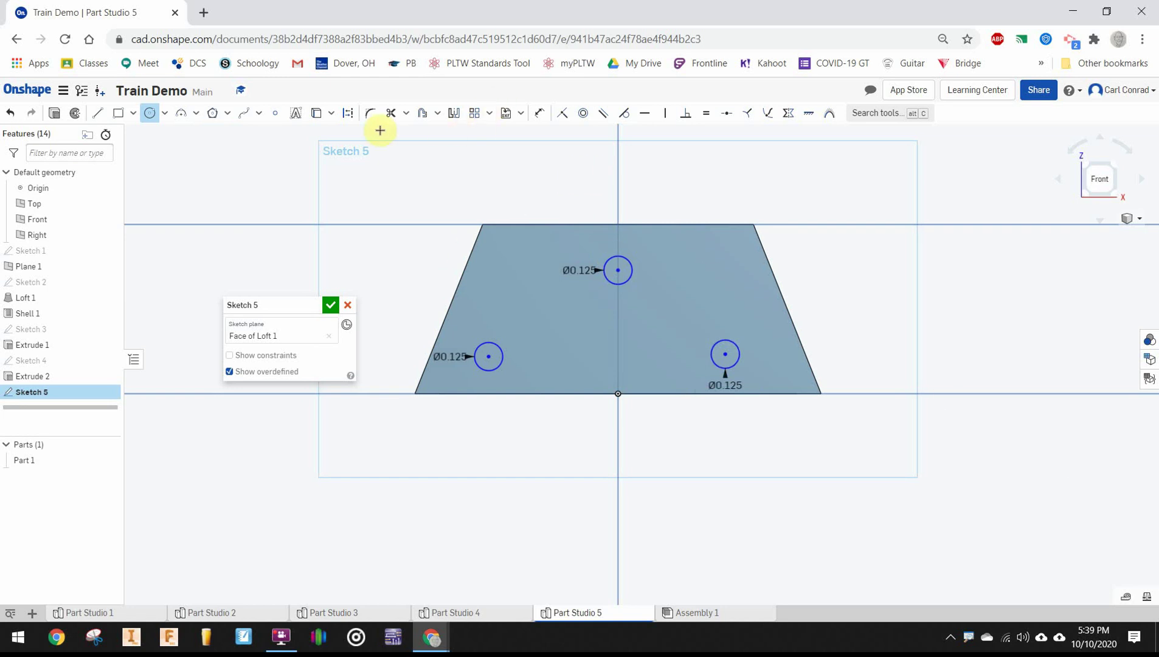
{"action": "left_click", "coordinate": [617, 268]}
{"action": "left_click", "coordinate": [622, 392]}
{"action": "left_click", "coordinate": [953, 337]}
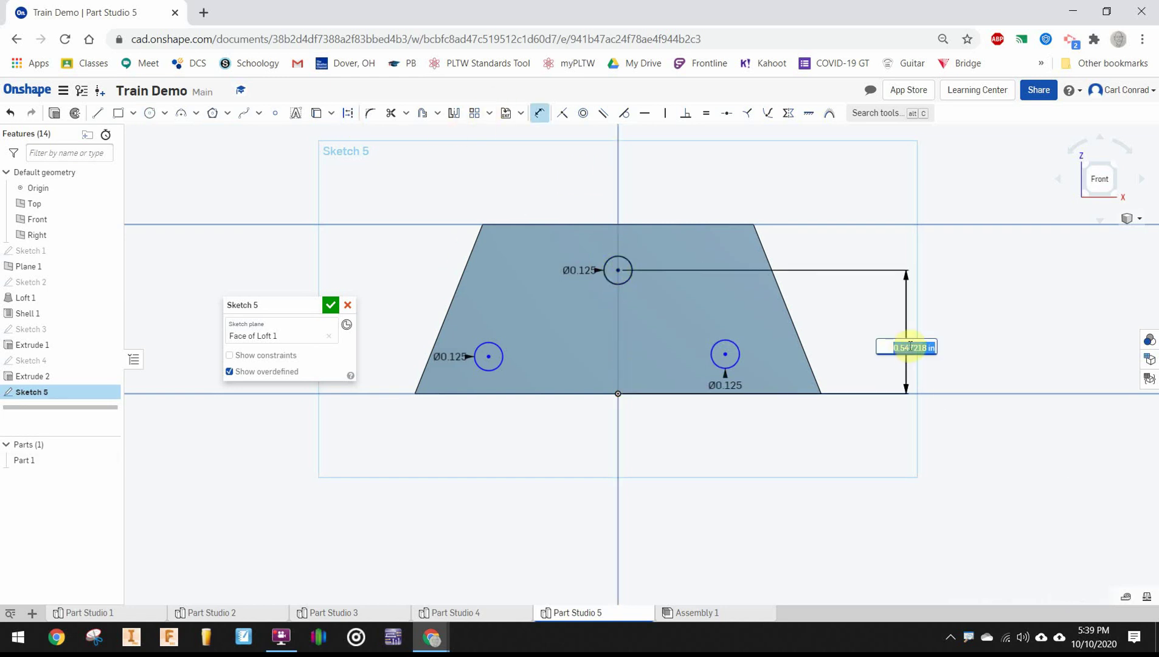
{"action": "key", "text": "BackSpace"}
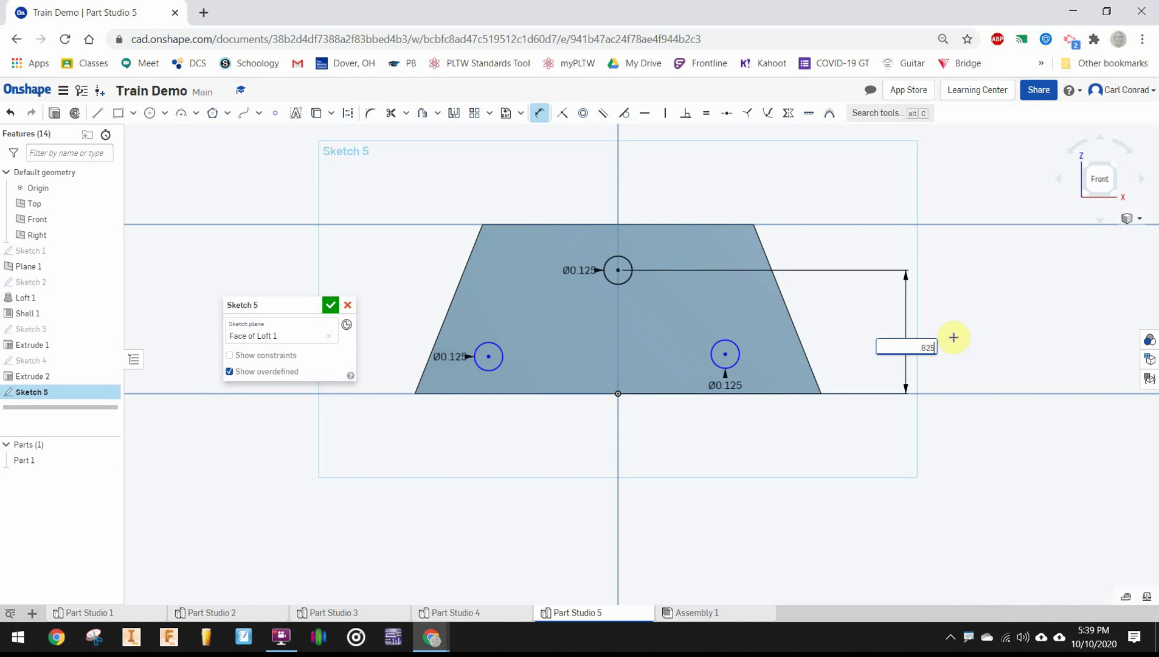
{"action": "type", "text": ".625"}
{"action": "key", "text": "Return"}
Dimension the centers of both lower circles 0.125 in above the bottom edge of the face.
{"action": "left_click", "coordinate": [725, 354]}
{"action": "left_click", "coordinate": [791, 393]}
{"action": "left_click", "coordinate": [882, 360]}
{"action": "type", "text": ".125"}
{"action": "key", "text": "Return"}
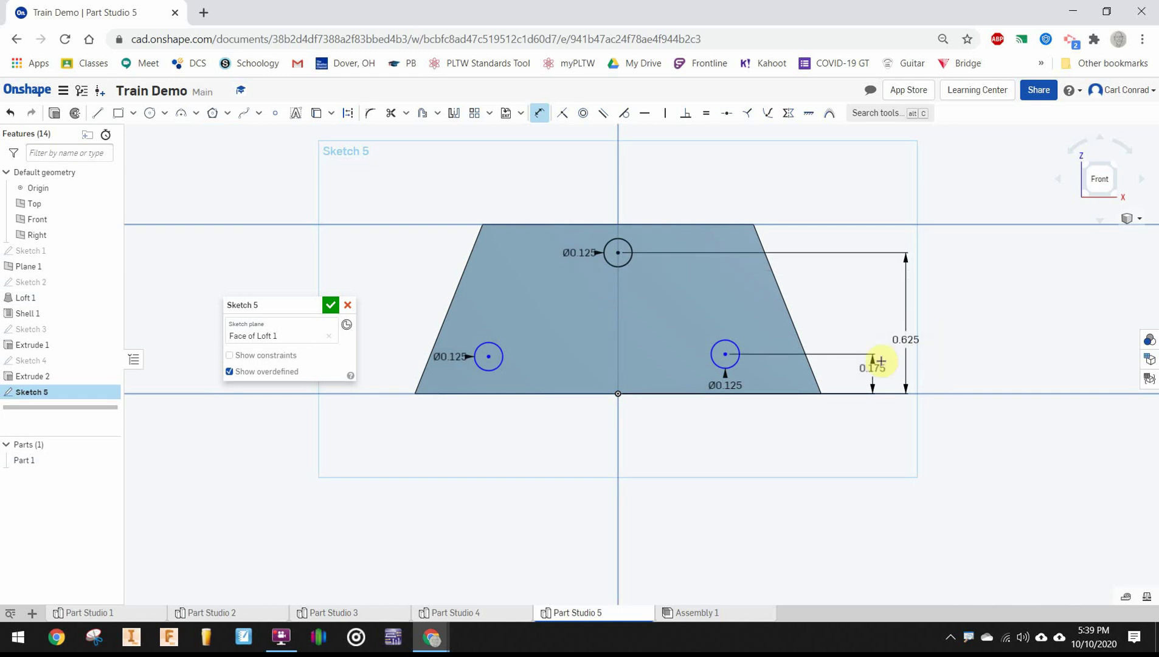
{"action": "left_click", "coordinate": [618, 394]}
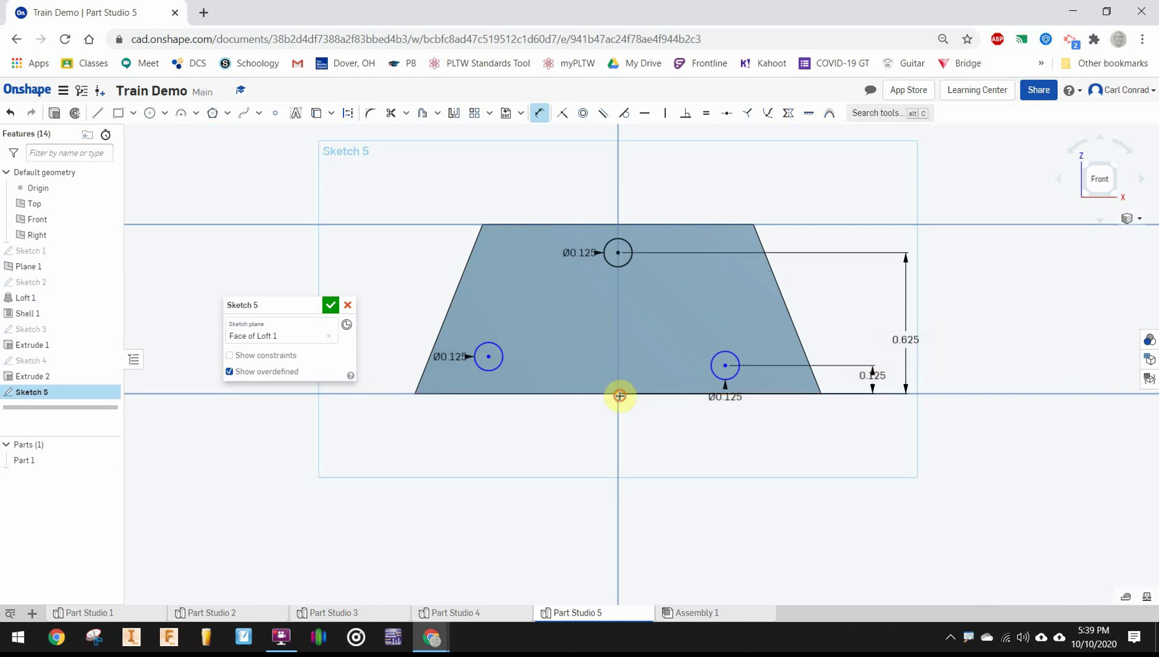
{"action": "left_click", "coordinate": [488, 357]}
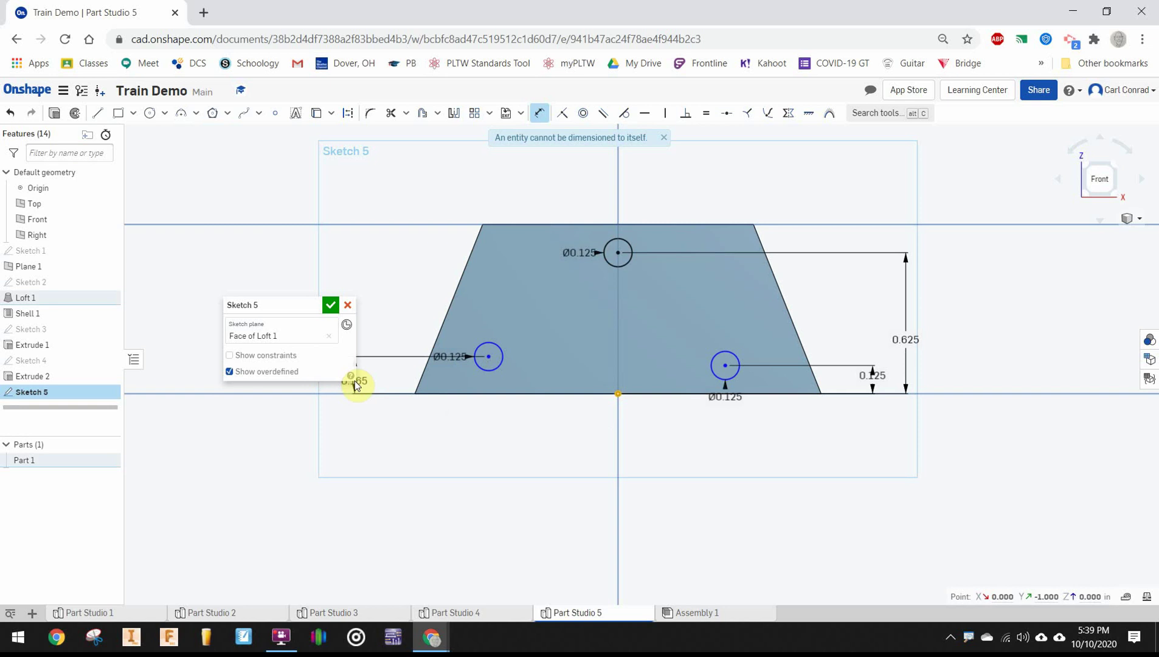
{"action": "left_click", "coordinate": [379, 379]}
{"action": "key", "text": "BackSpace"}
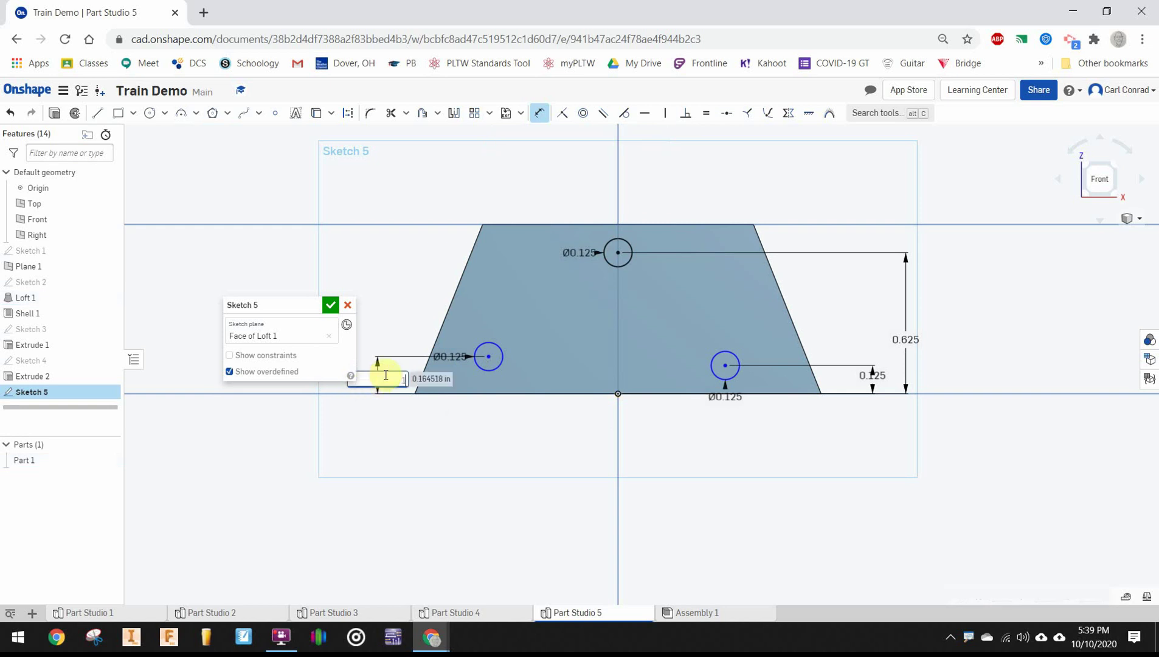
{"action": "key", "text": "Return"}
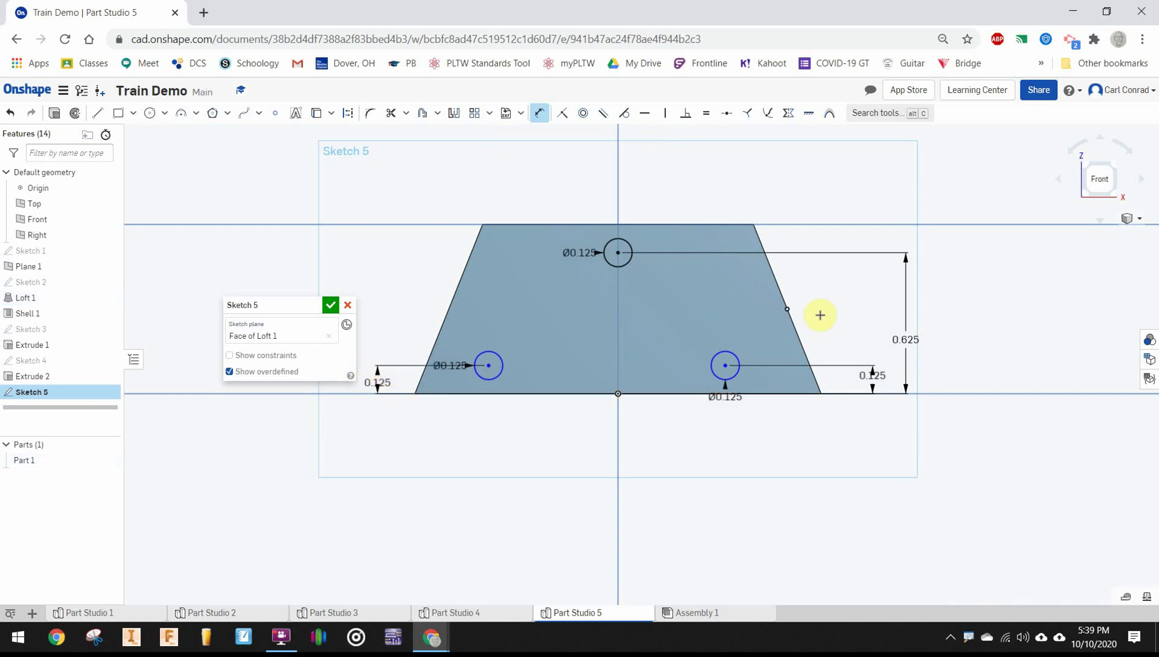
Dimension both lower circles 0.625 in horizontally from the origin, one on each side, and finish the sketch.
{"action": "left_click", "coordinate": [616, 394]}
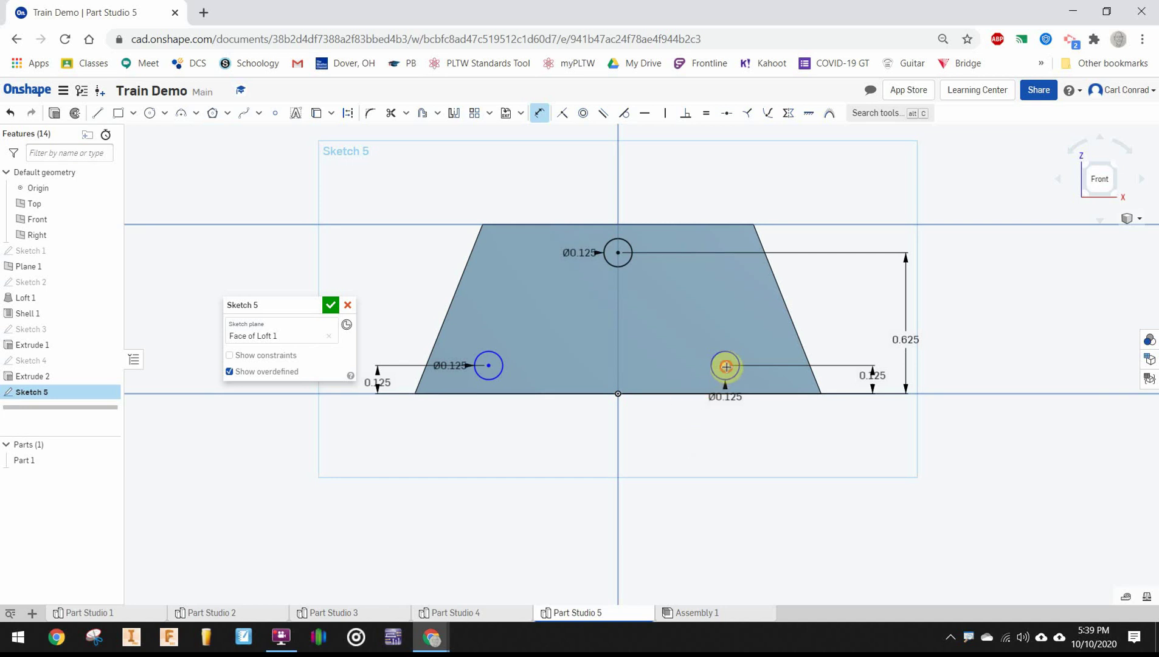
{"action": "left_click", "coordinate": [604, 395]}
{"action": "left_click", "coordinate": [668, 440]}
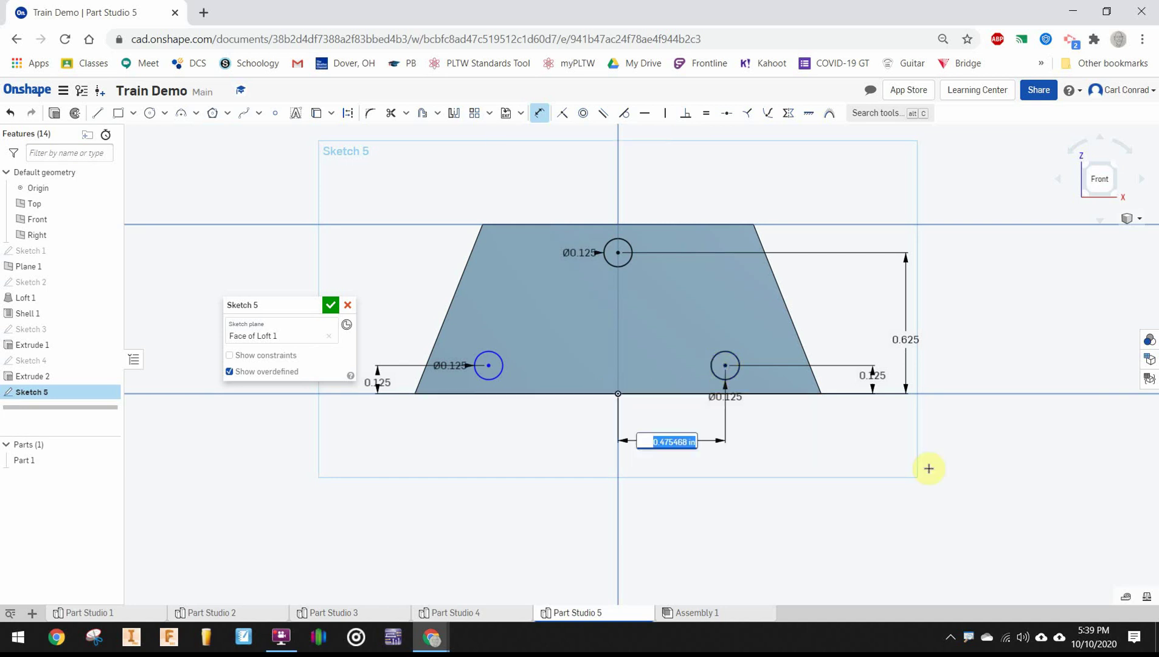
{"action": "key", "text": "BackSpace"}
{"action": "type", "text": ".625"}
{"action": "key", "text": "Return"}
{"action": "left_click", "coordinate": [488, 365]}
{"action": "left_click", "coordinate": [565, 424]}
{"action": "key", "text": "BackSpace"}
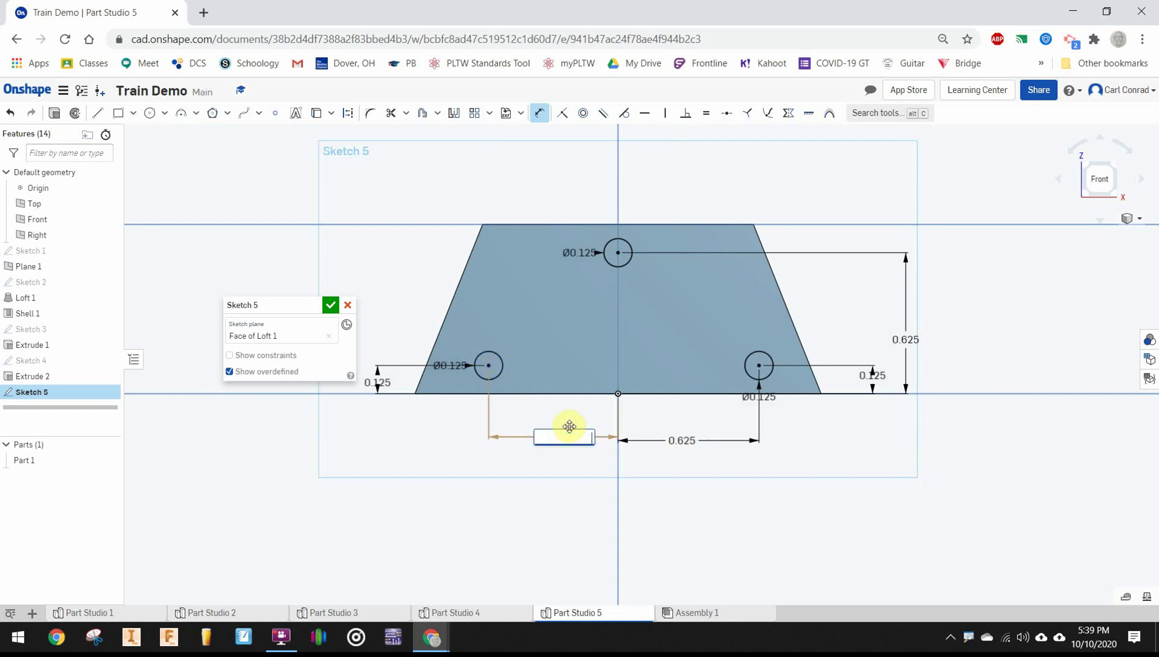
{"action": "type", "text": ".625"}
{"action": "key", "text": "Return"}
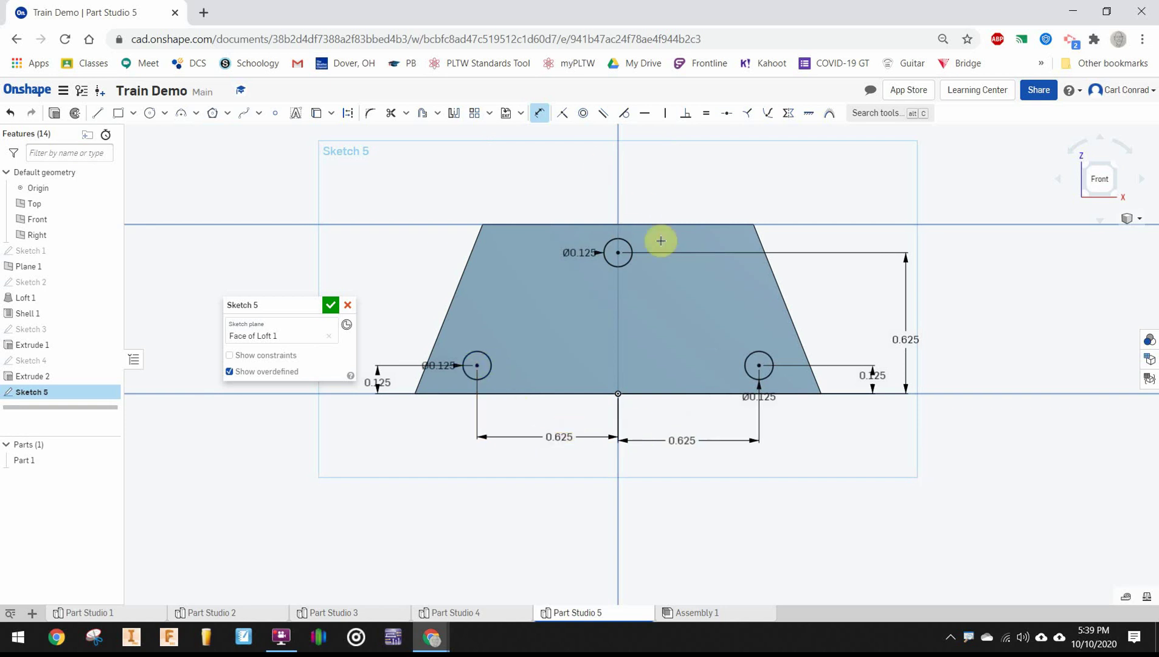
{"action": "left_click", "coordinate": [331, 306]}
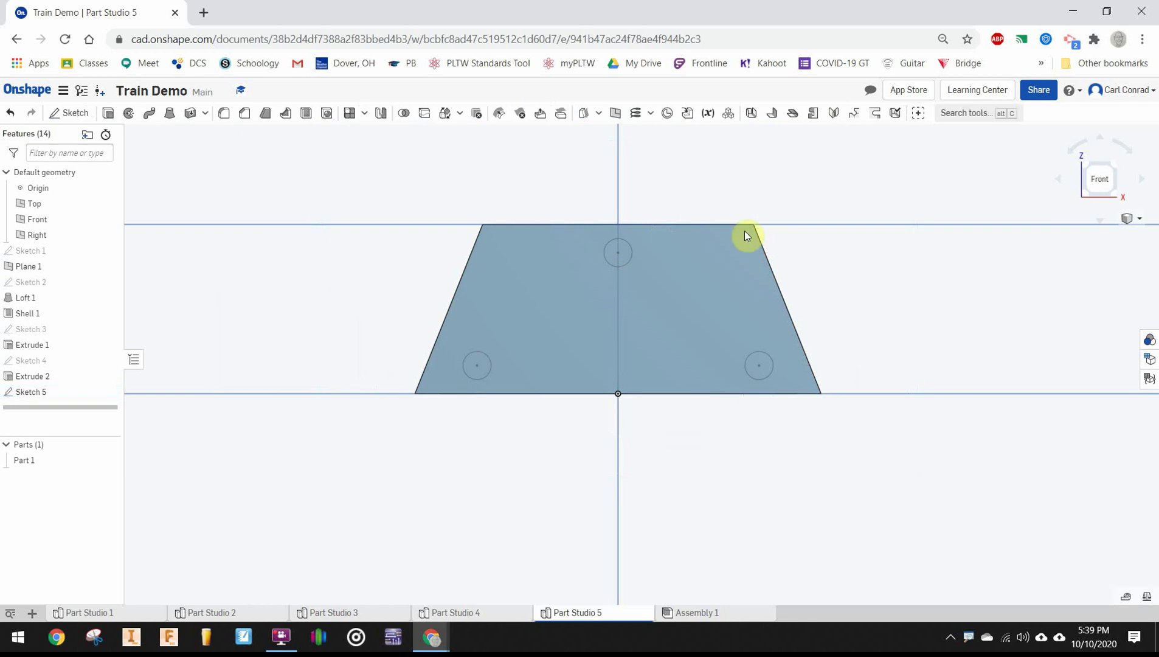
Extrude the three circles 0.125 in outward from the front face as pegs added to the part.
{"action": "key", "text": "shift+e"}
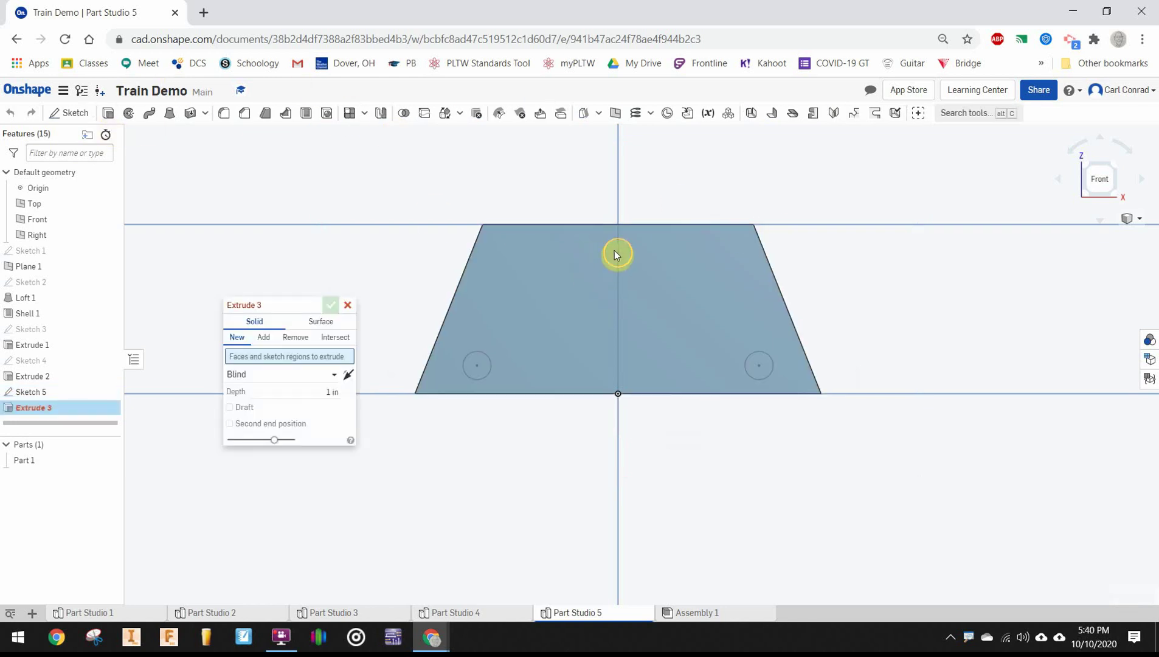
{"action": "left_click", "coordinate": [615, 250]}
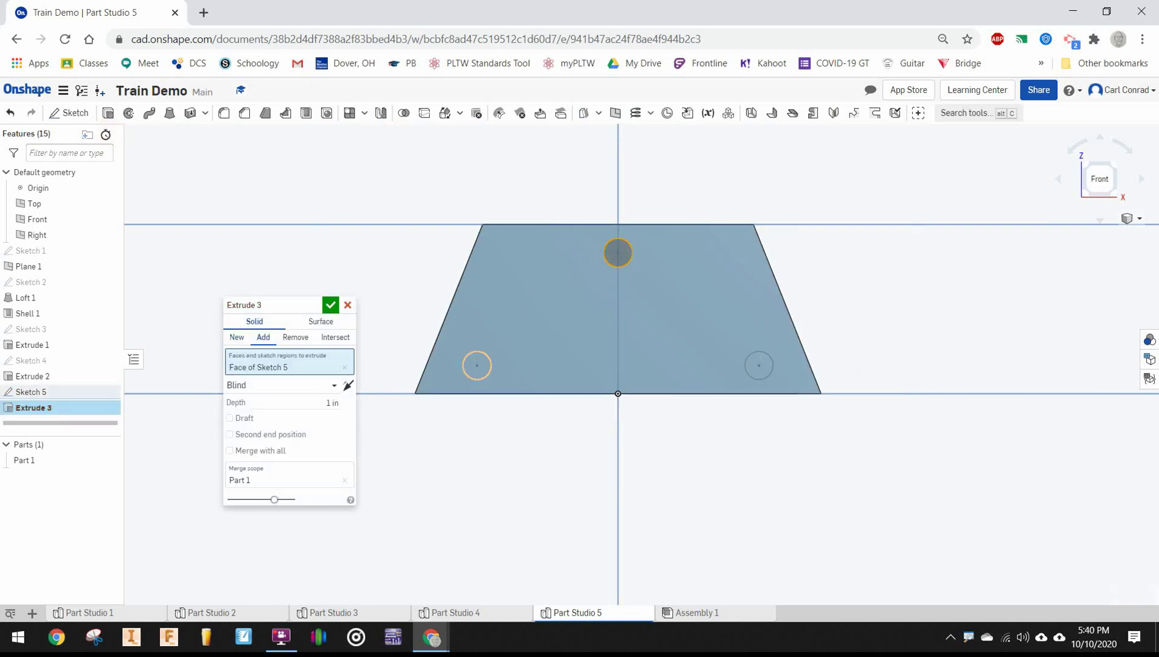
{"action": "left_click", "coordinate": [481, 360]}
{"action": "left_click", "coordinate": [759, 366]}
{"action": "left_click", "coordinate": [324, 427]}
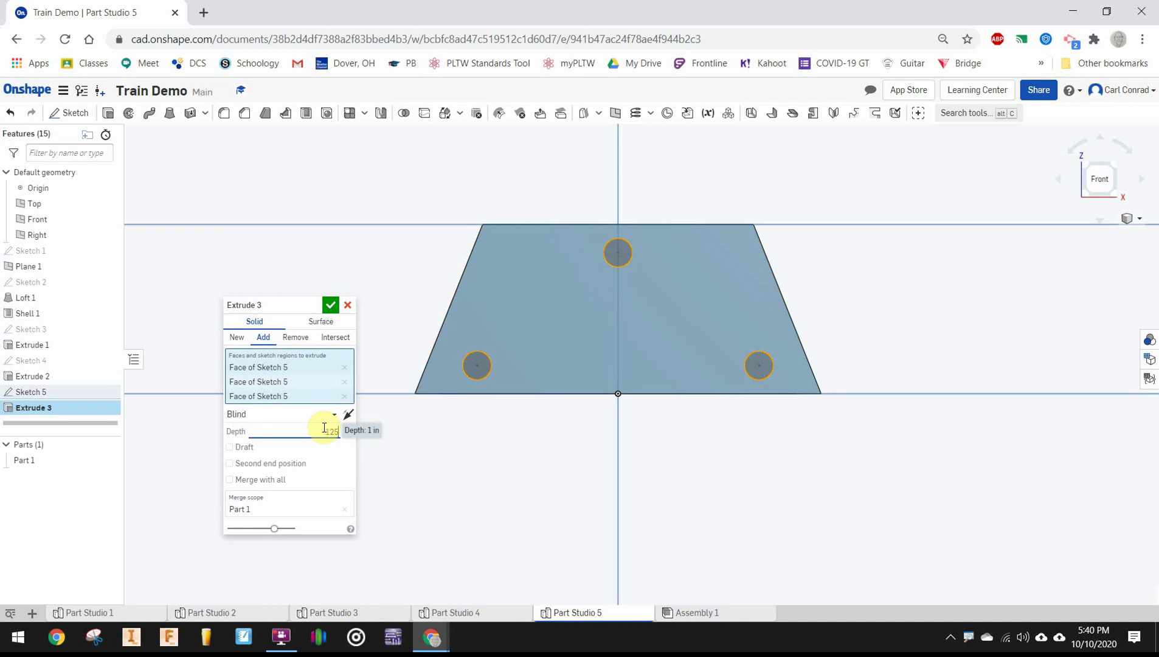
{"action": "left_click", "coordinate": [1117, 172]}
{"action": "left_click", "coordinate": [330, 305]}
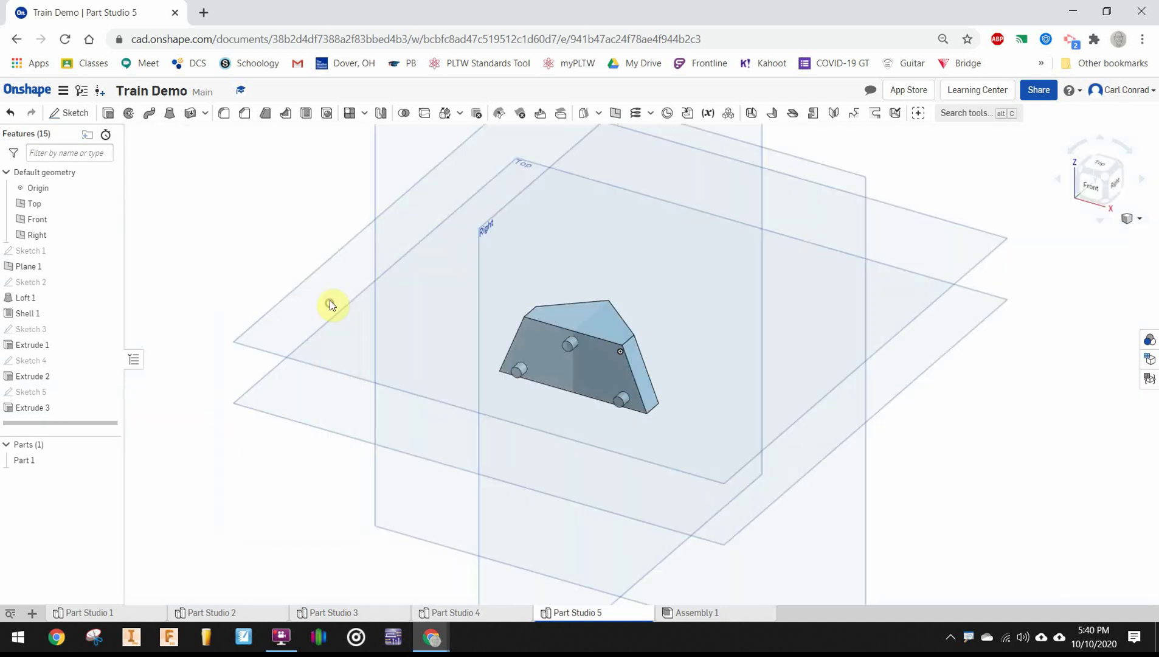
Chamfer the outer ends of the three pegs with an equal distance of 0.01 in.
{"action": "left_click", "coordinate": [245, 115]}
{"action": "left_click", "coordinate": [318, 358]}
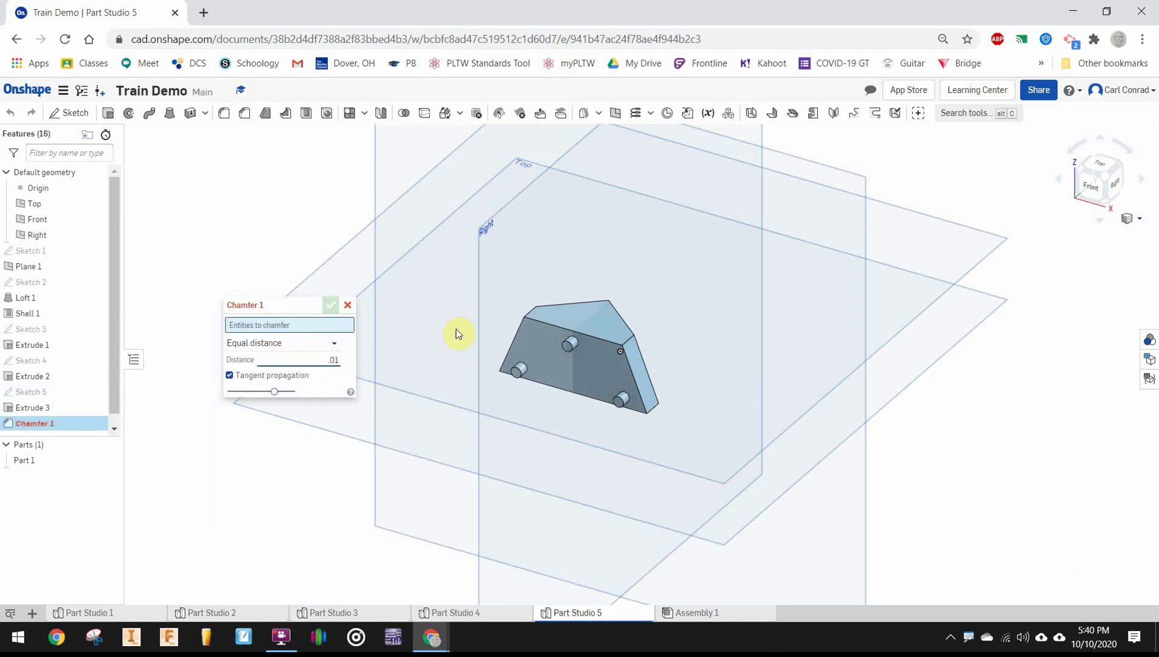
{"action": "scroll", "coordinate": [570, 344], "scroll_direction": "up", "scroll_amount": 3}
{"action": "left_click", "coordinate": [572, 345]}
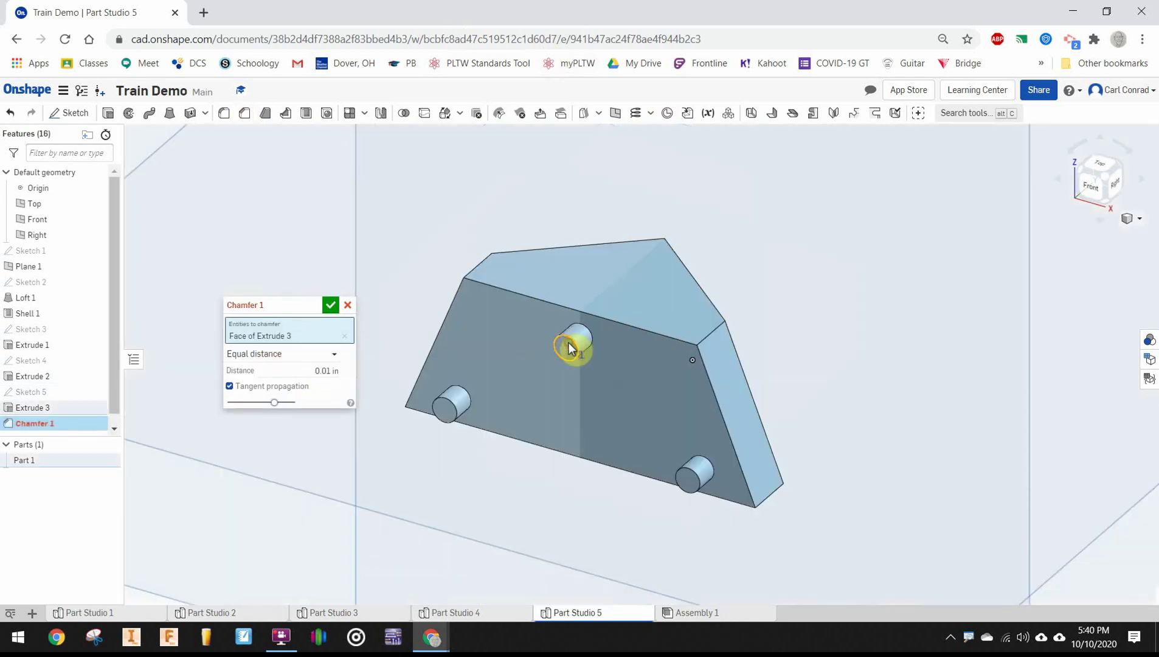
{"action": "left_click", "coordinate": [697, 485]}
{"action": "left_click", "coordinate": [452, 406]}
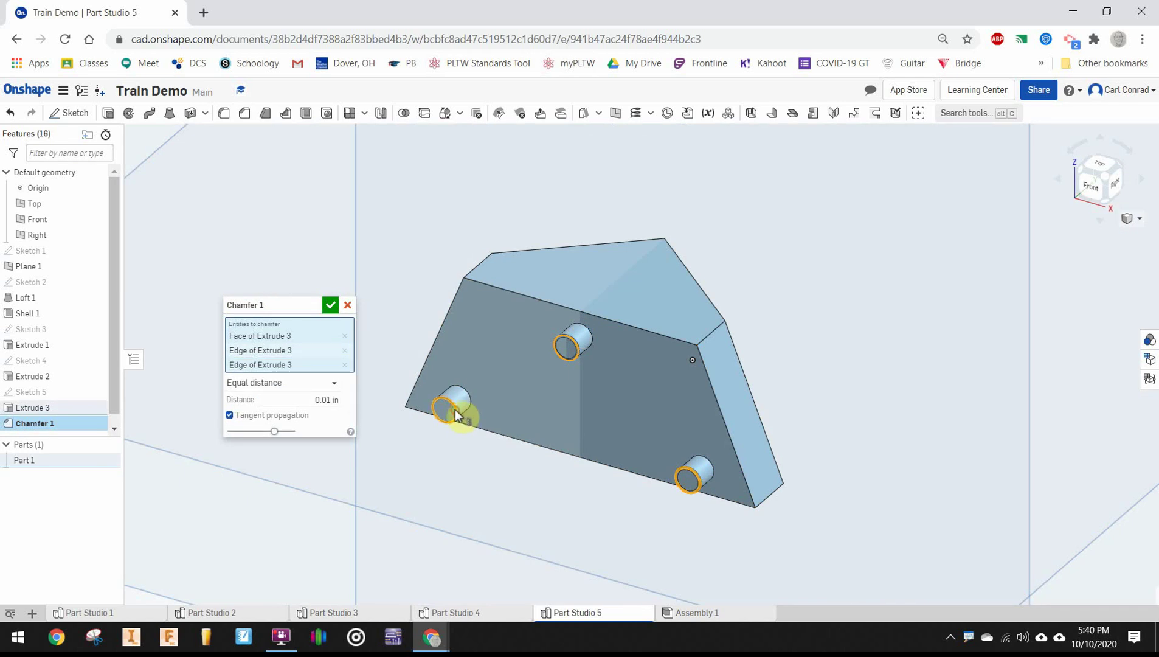
{"action": "left_click", "coordinate": [329, 305]}
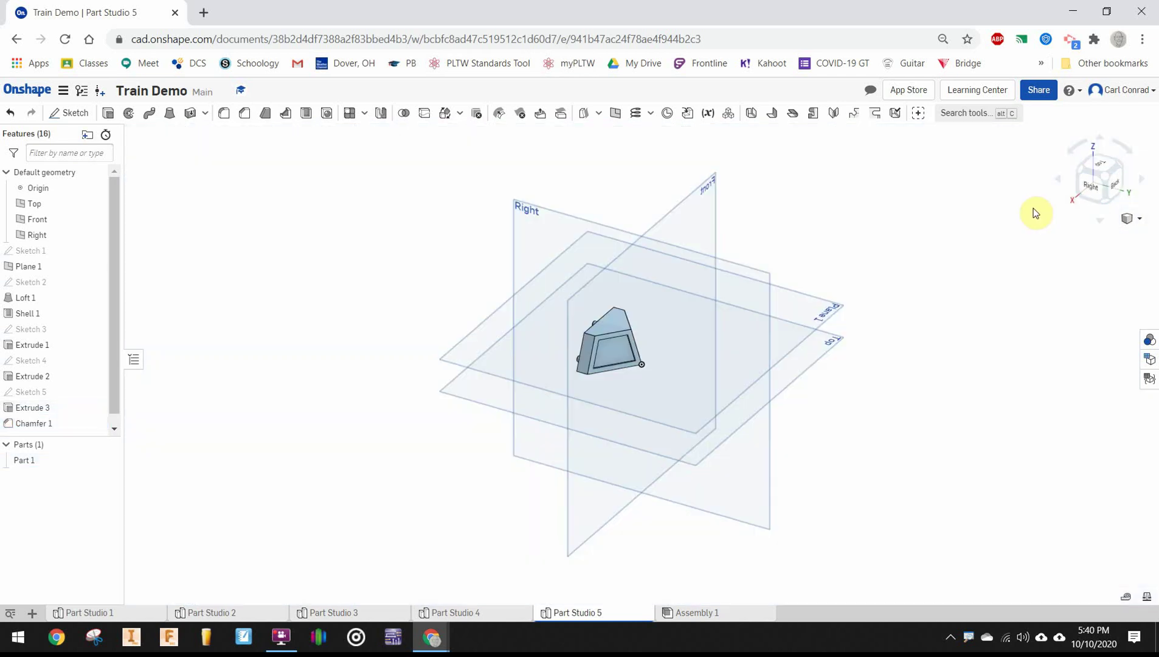